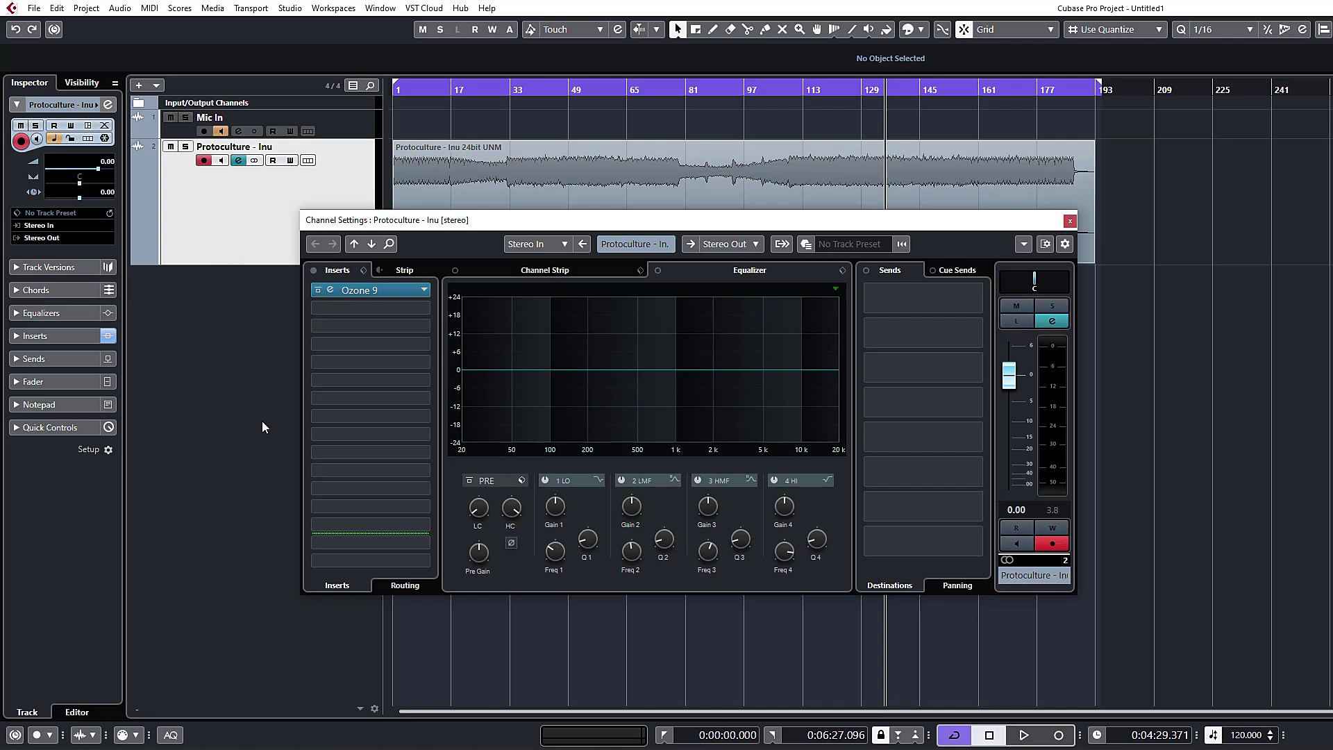
Open the Ozone 9 insert on the Protoculture - Inu track, start Master Assistant and briefly play the track.
{"action": "left_click_drag", "start_coordinate": [422, 531], "coordinate": [398, 291]}
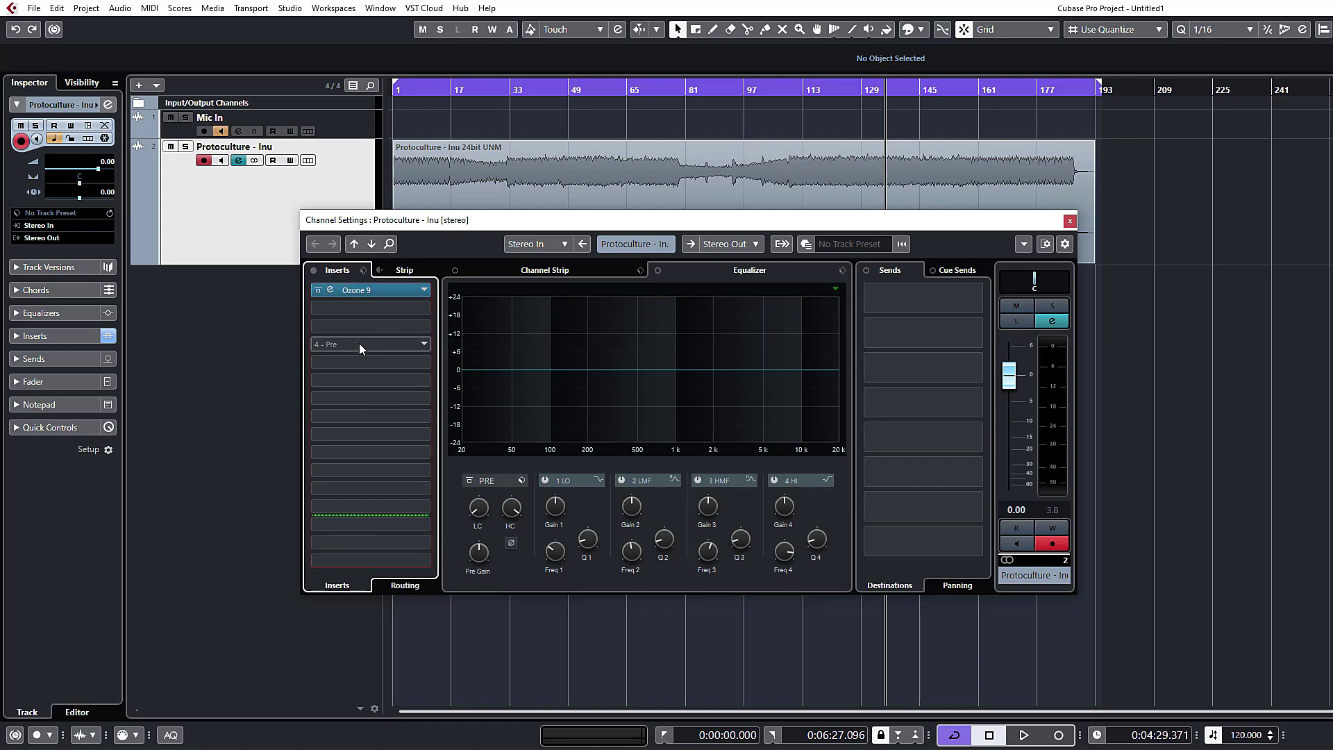
{"action": "left_click", "coordinate": [329, 292]}
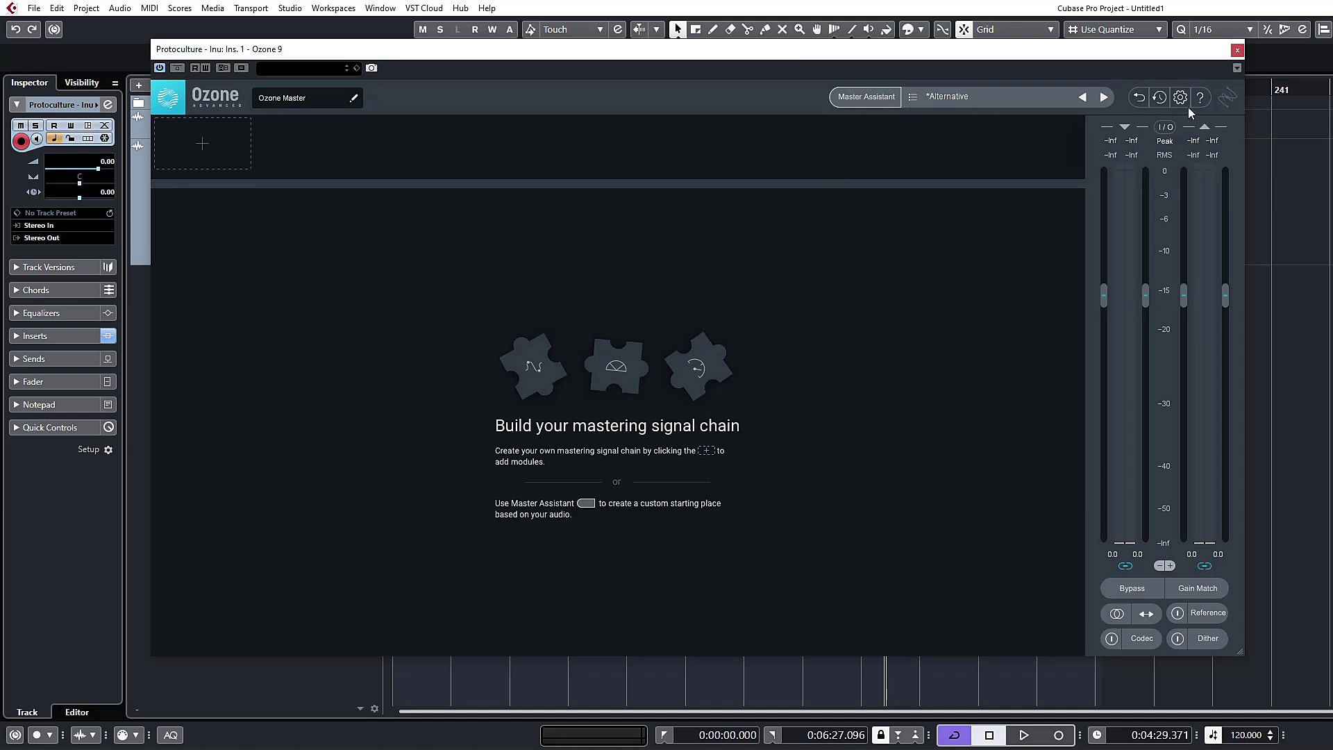
{"action": "left_click", "coordinate": [860, 99]}
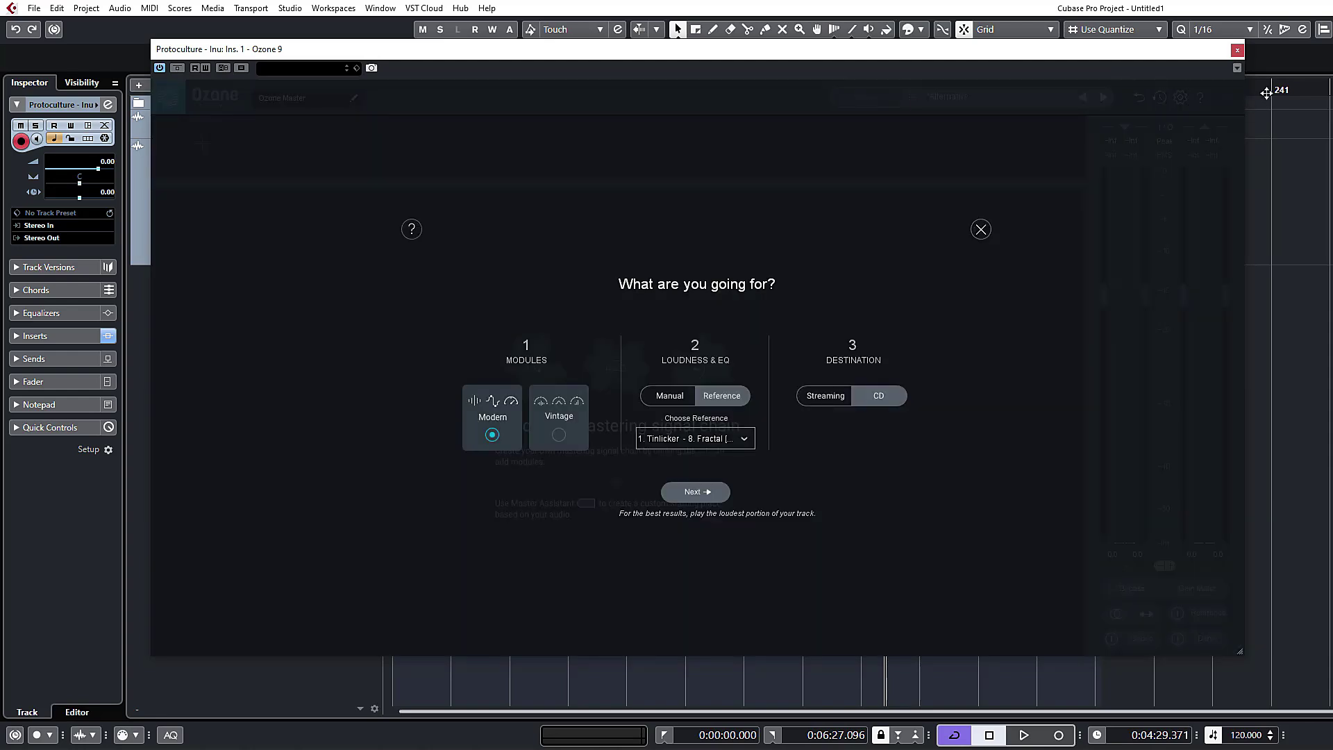
{"action": "key", "text": "space"}
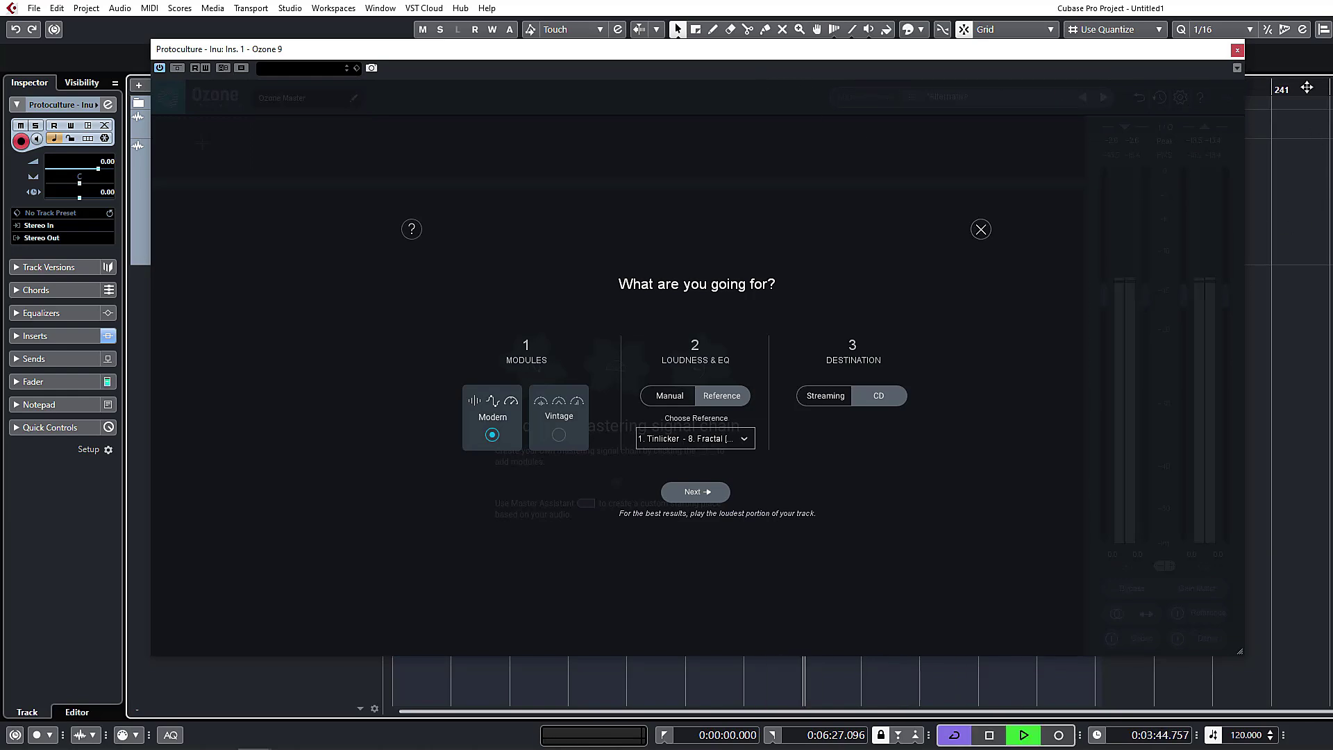
{"action": "key", "text": "space"}
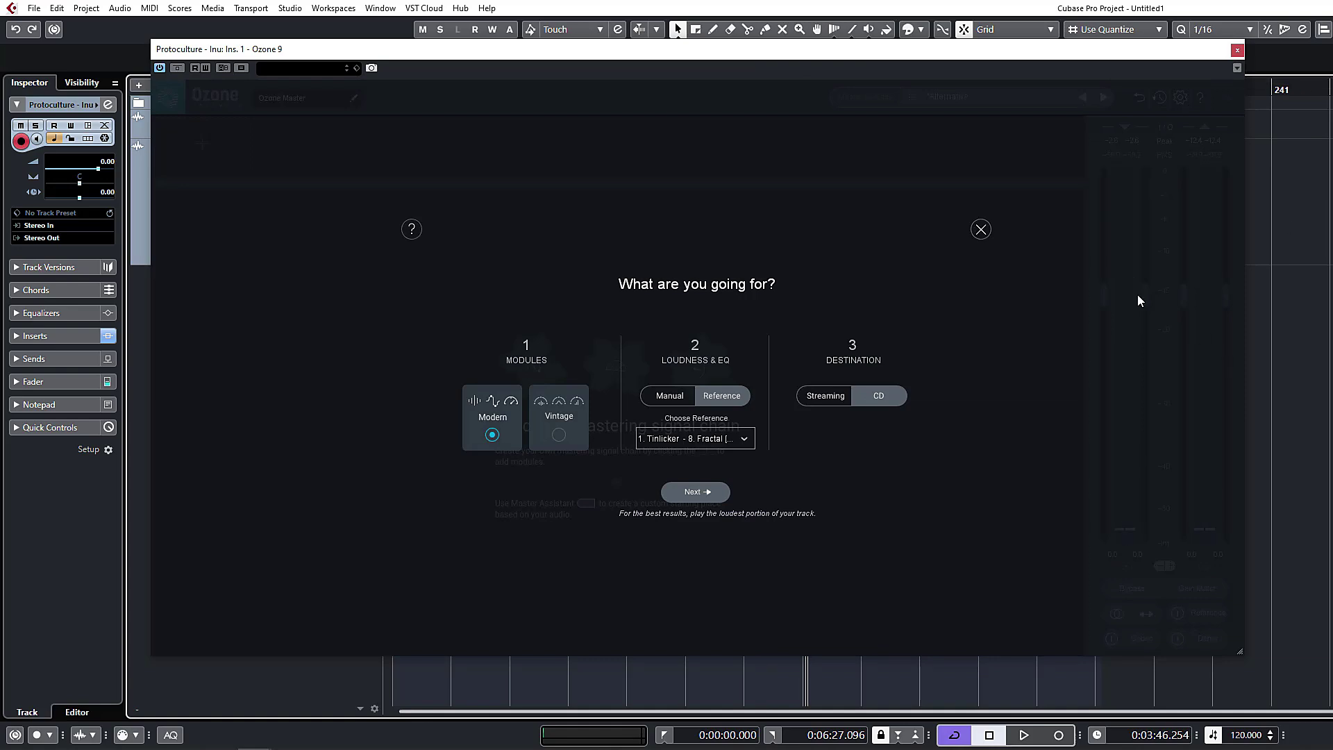
Try the Vintage modules, manual loudness intensities and Streaming destination, returning to Modern modules, Reference loudness and CD.
{"action": "left_click", "coordinate": [669, 396]}
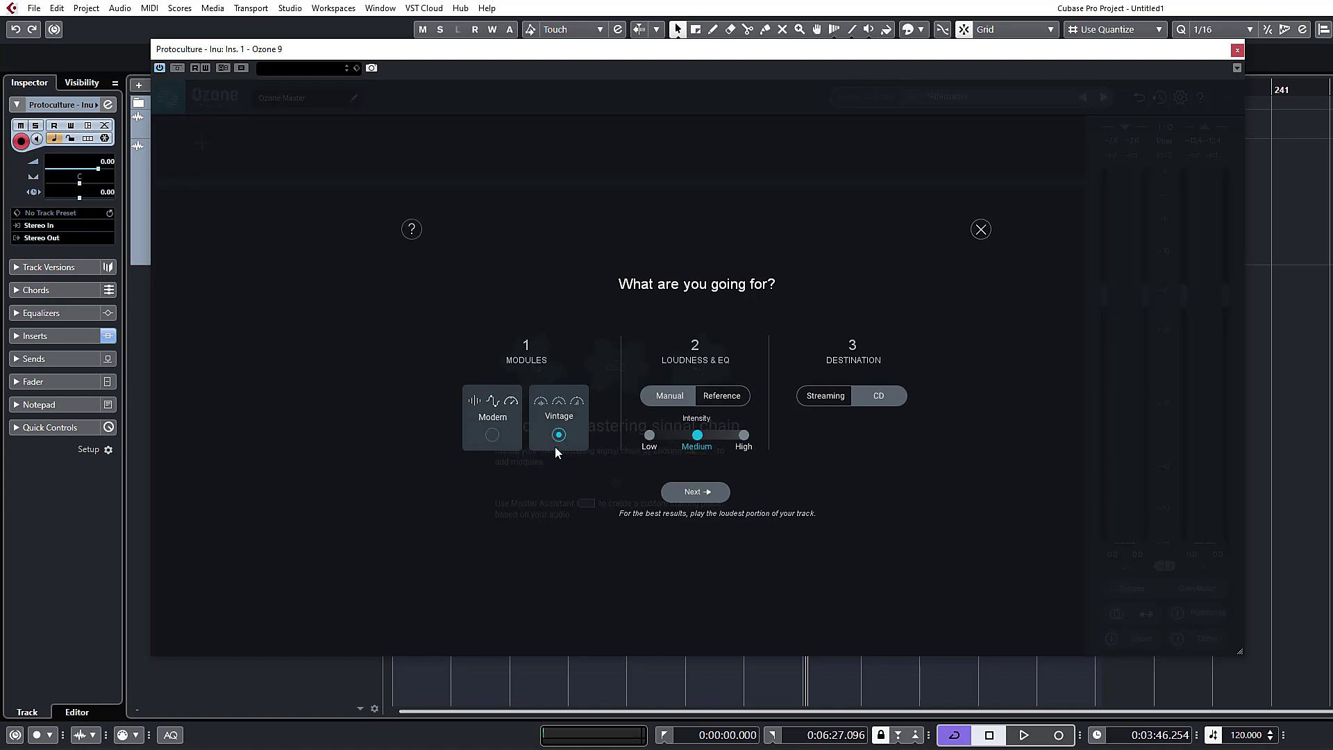
{"action": "left_click", "coordinate": [492, 436]}
{"action": "left_click", "coordinate": [698, 434]}
{"action": "left_click", "coordinate": [744, 435]}
{"action": "left_click", "coordinate": [699, 435]}
{"action": "left_click", "coordinate": [720, 401]}
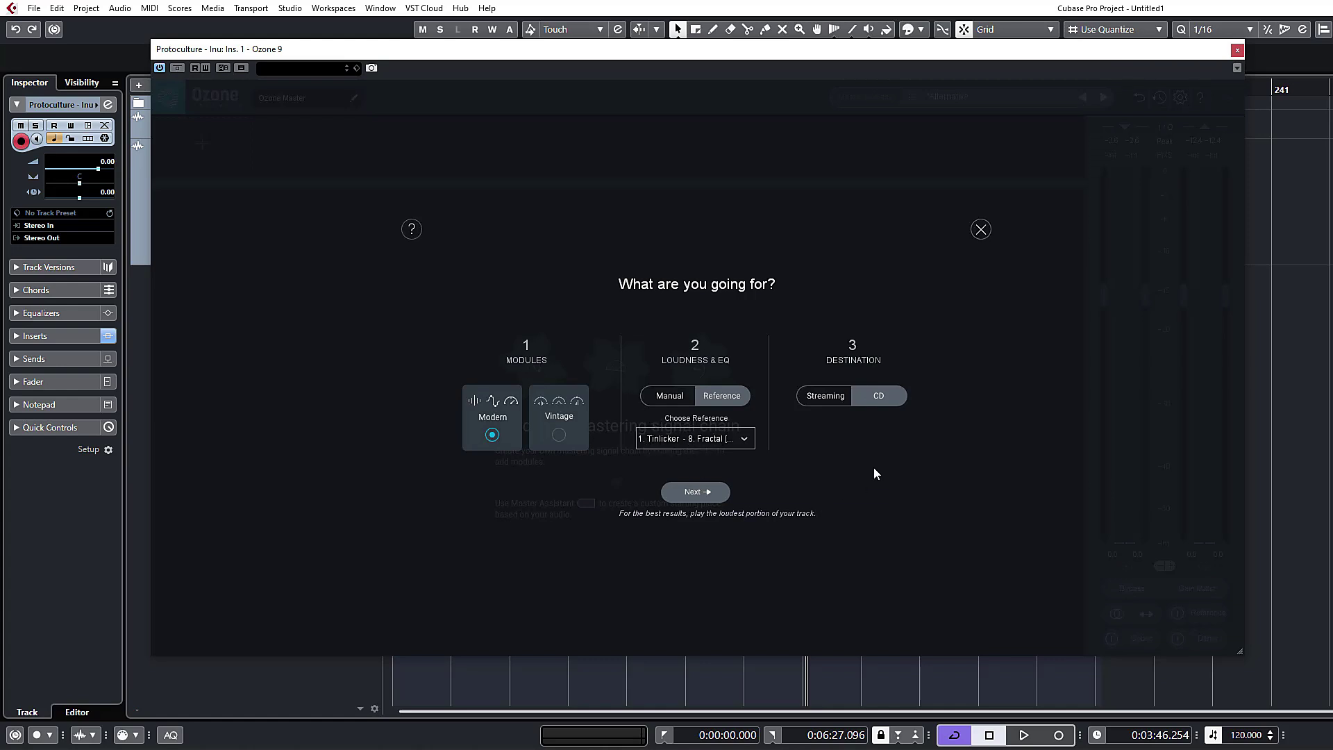
{"action": "left_click", "coordinate": [838, 402]}
{"action": "left_click", "coordinate": [883, 400]}
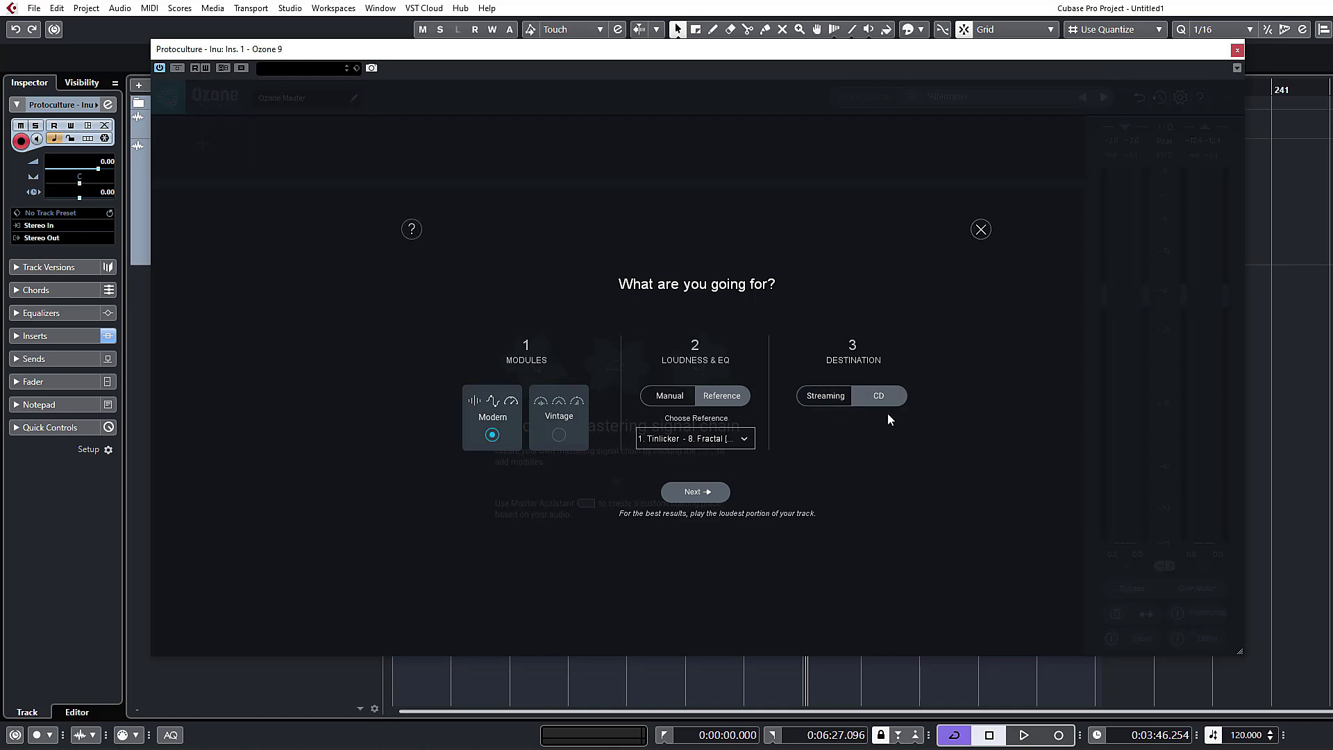
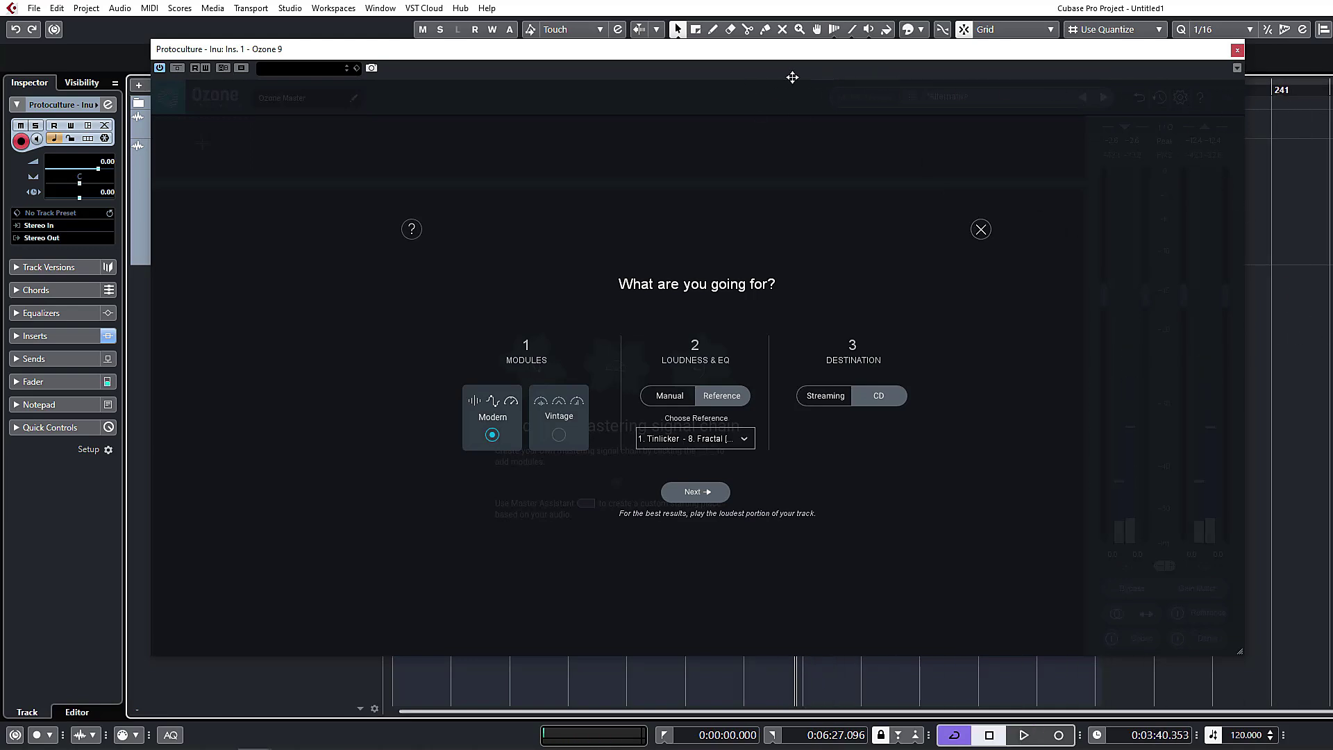
Run the Master Assistant analysis while playing the track's loud section and accept its suggested mastering chain.
{"action": "key", "text": "space"}
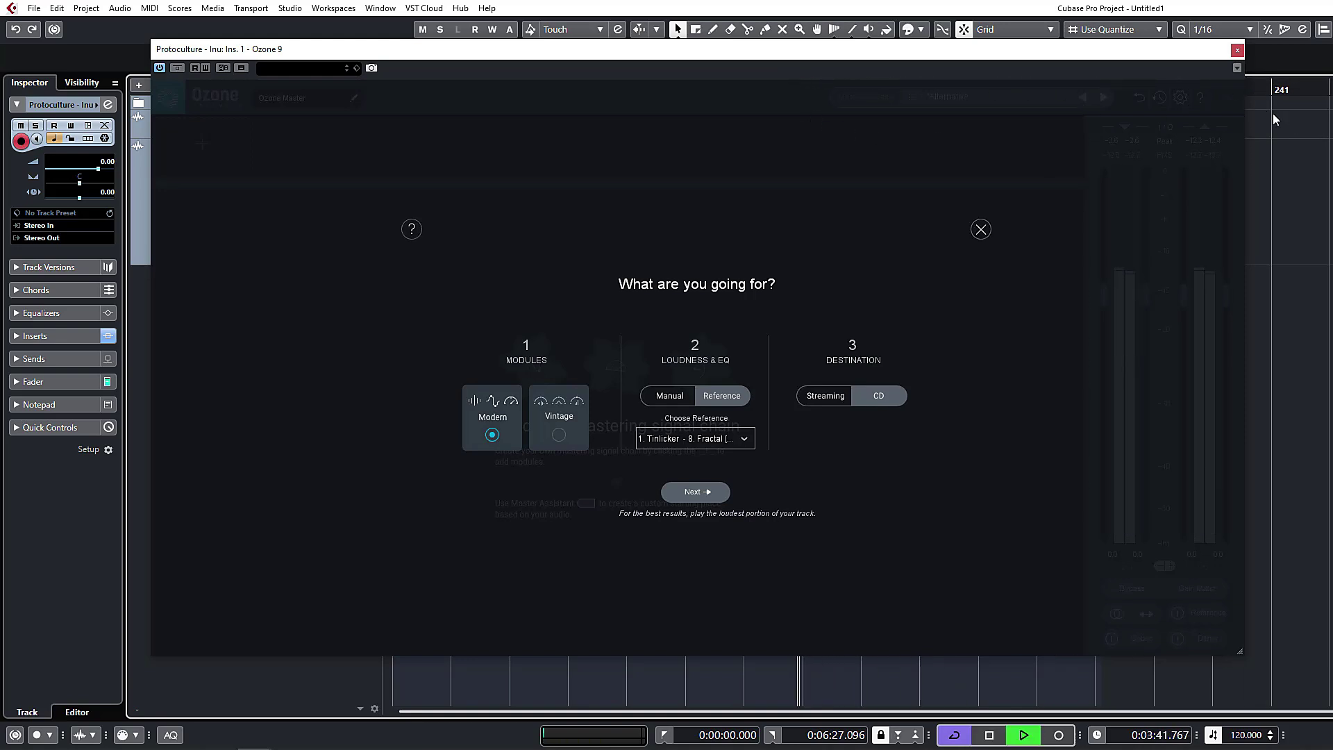
{"action": "key", "text": "space"}
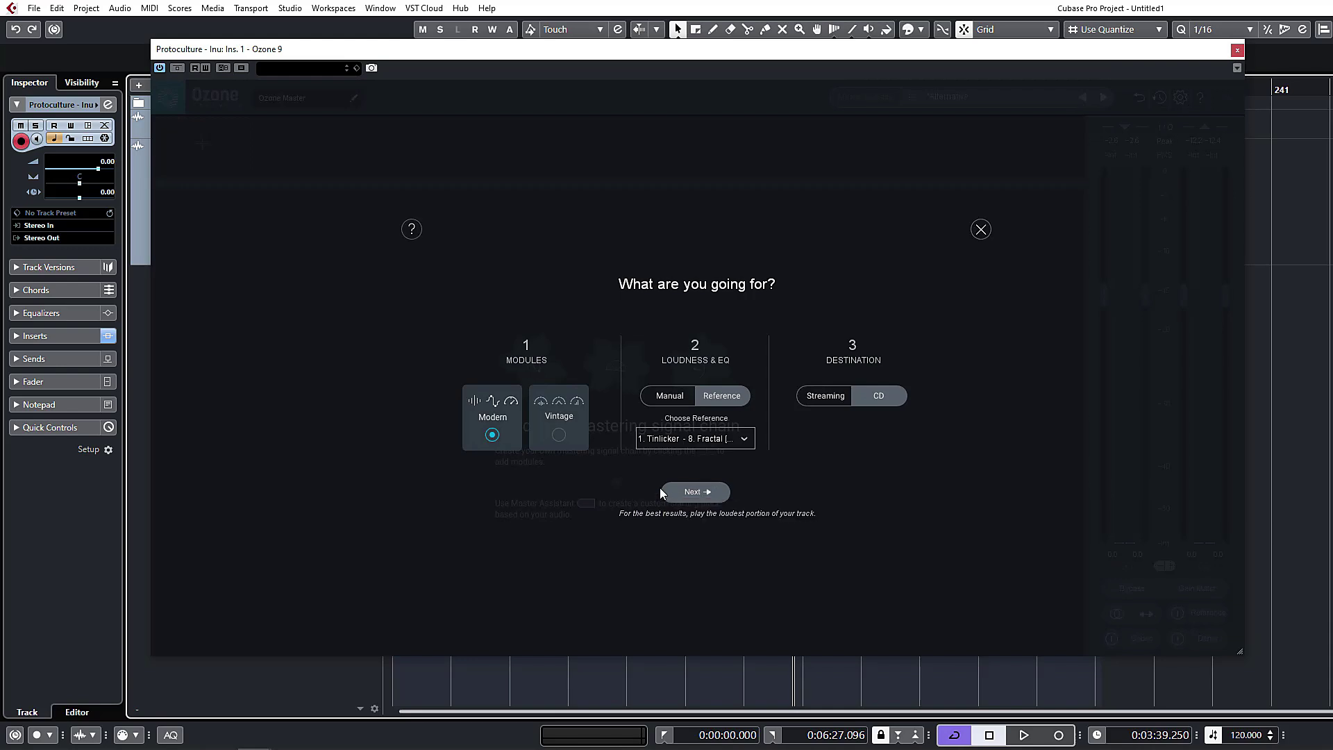
{"action": "key", "text": "space"}
{"action": "left_click", "coordinate": [693, 493]}
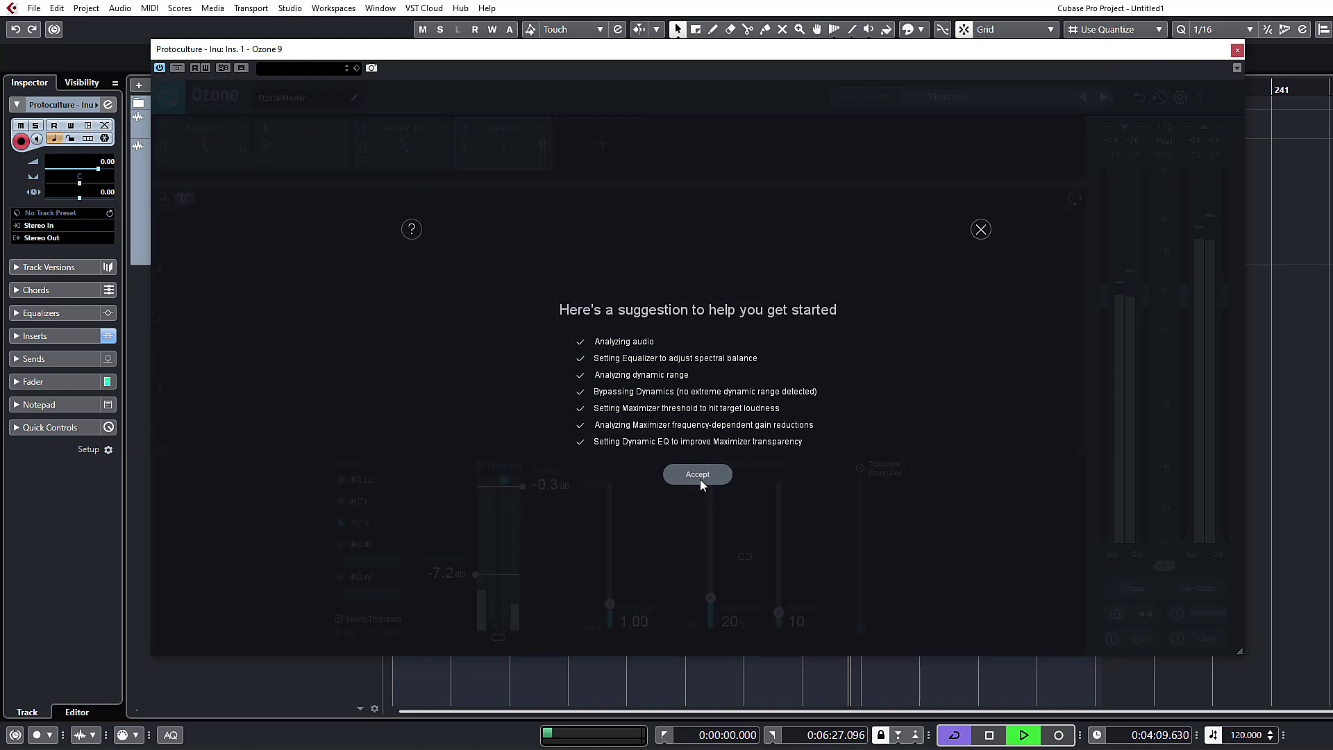
{"action": "key", "text": "space"}
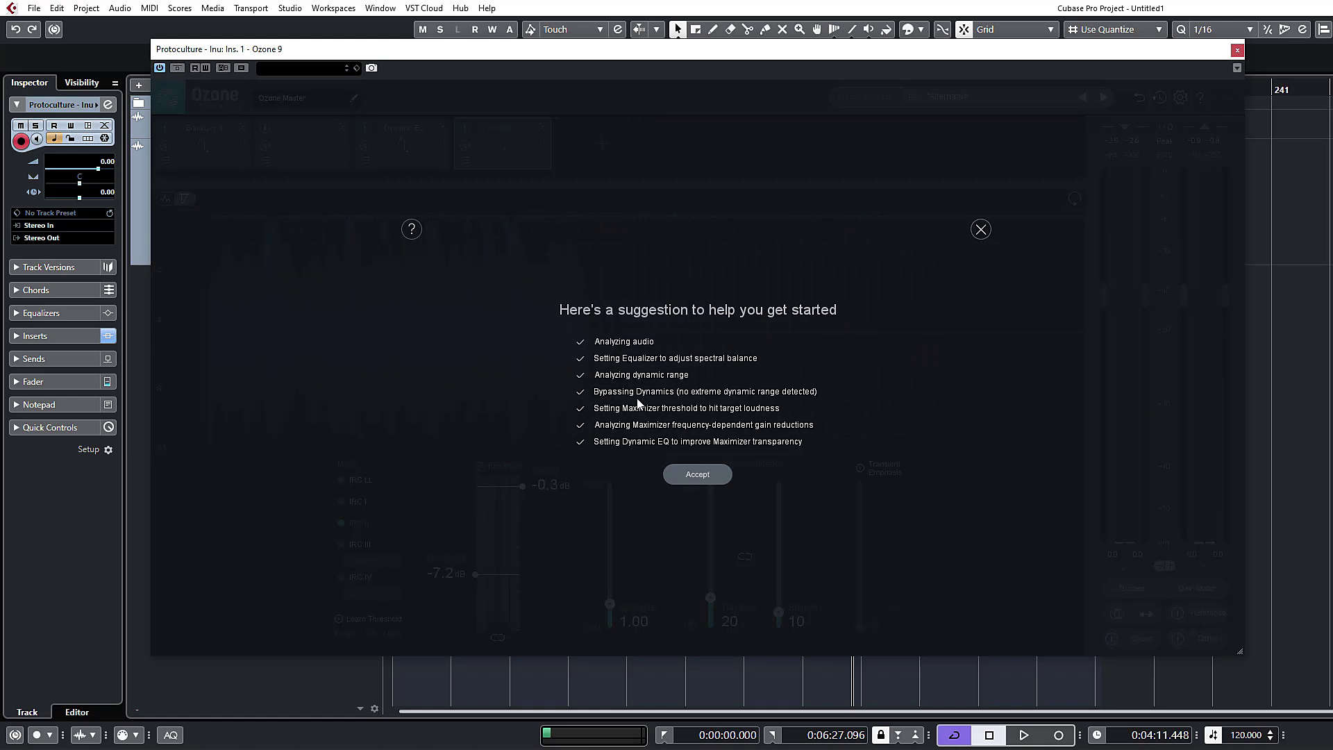
{"action": "left_click", "coordinate": [698, 475]}
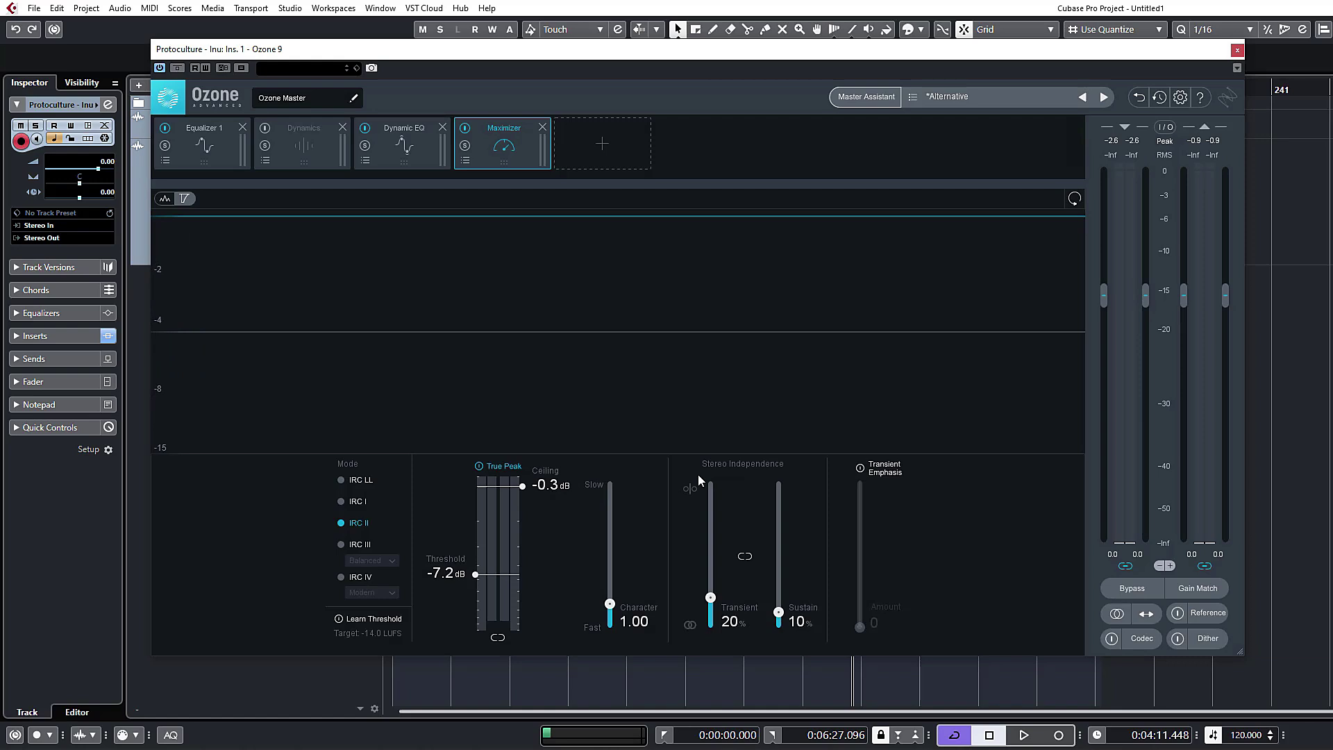
Review the settings suggested for the Equalizer, Dynamics, Dynamic EQ and Maximizer modules.
{"action": "left_click", "coordinate": [197, 153]}
{"action": "left_click", "coordinate": [306, 149]}
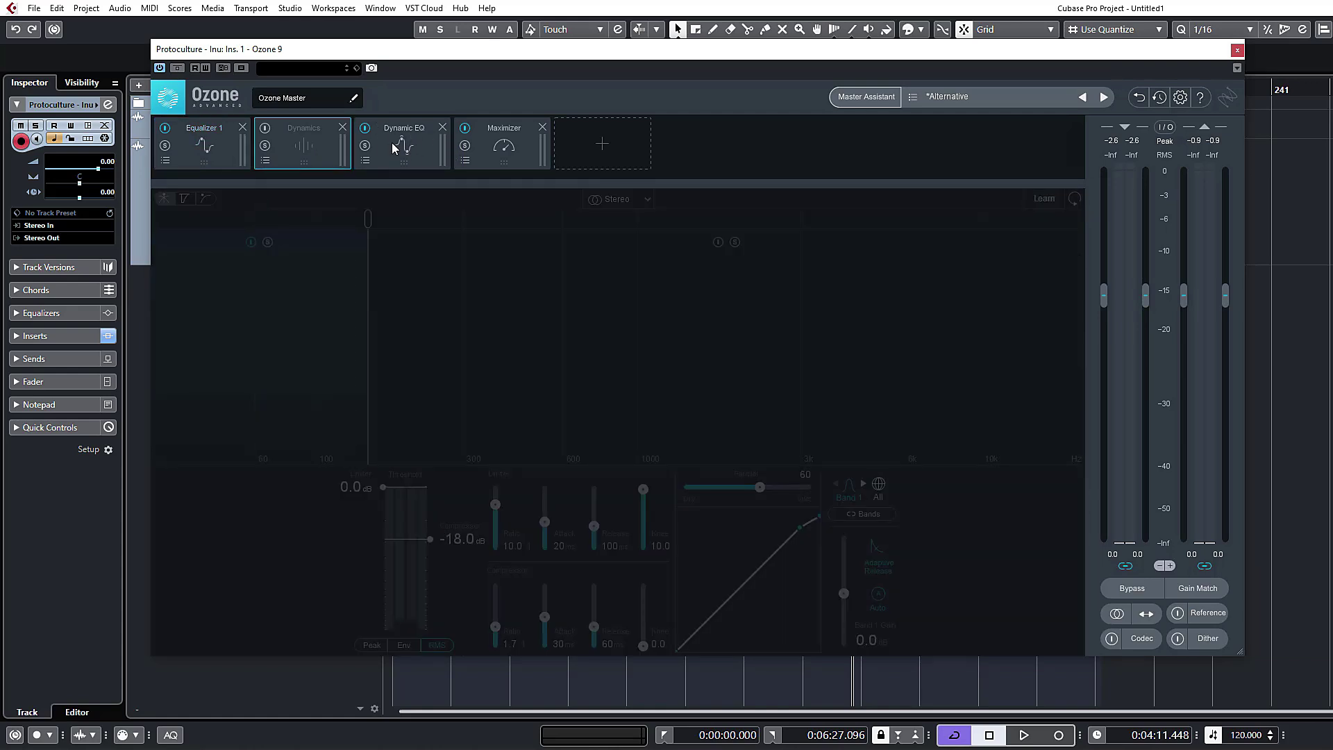
{"action": "left_click", "coordinate": [425, 149]}
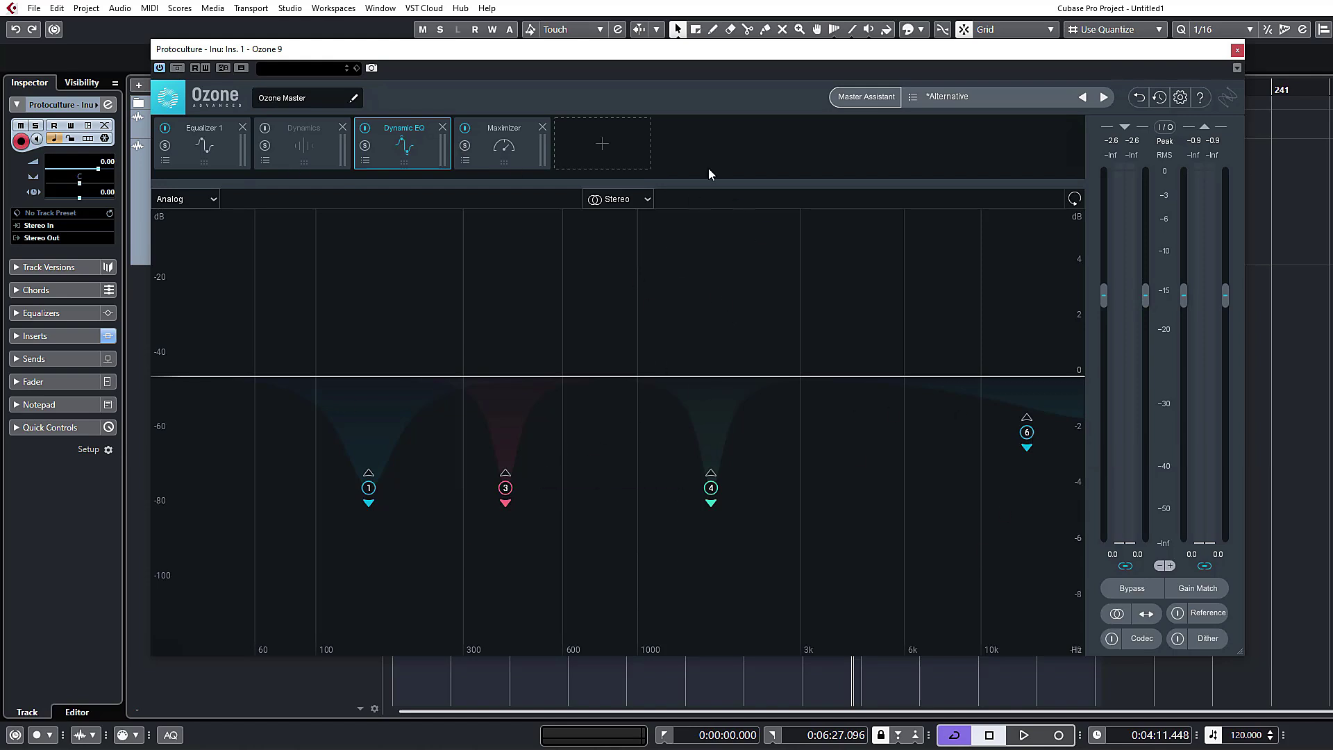
{"action": "left_click", "coordinate": [490, 140]}
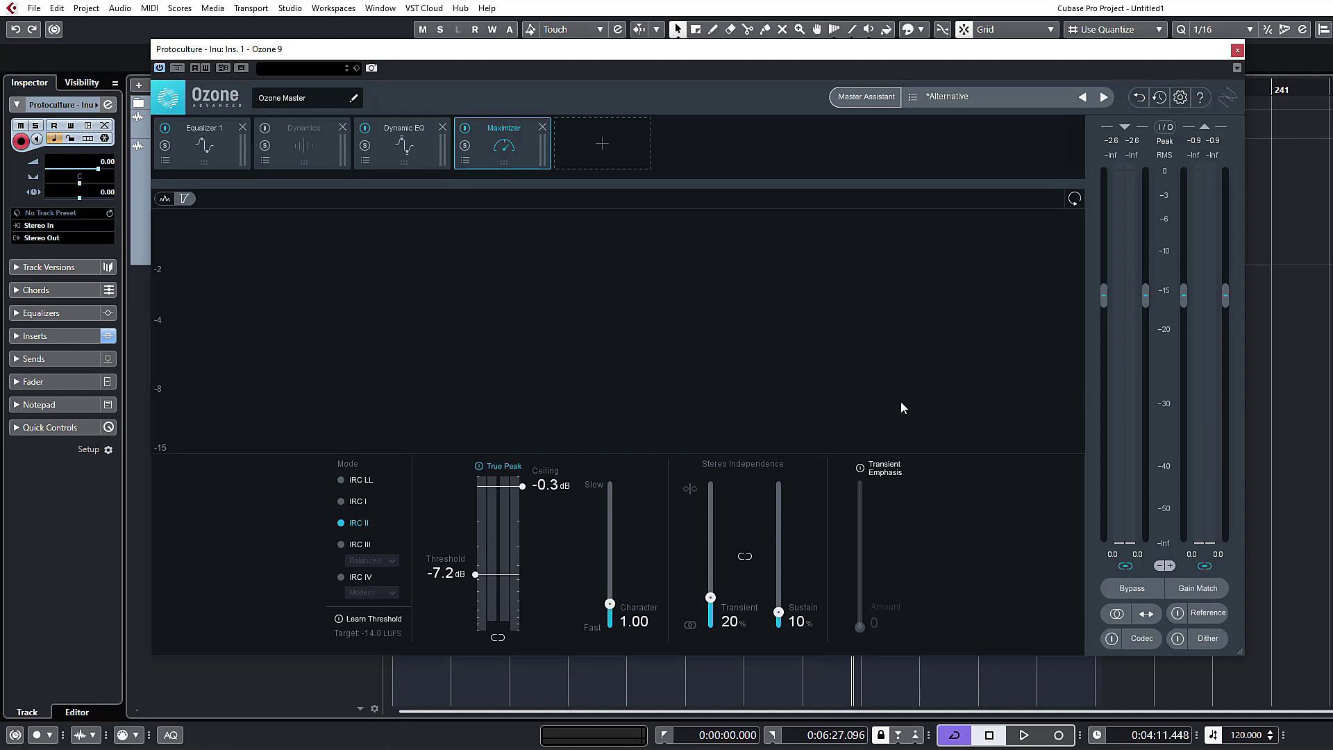
Open the Reference view, enable Reference A/B and step through the A and B segments of the Tinlicker track.
{"action": "left_click", "coordinate": [1211, 616]}
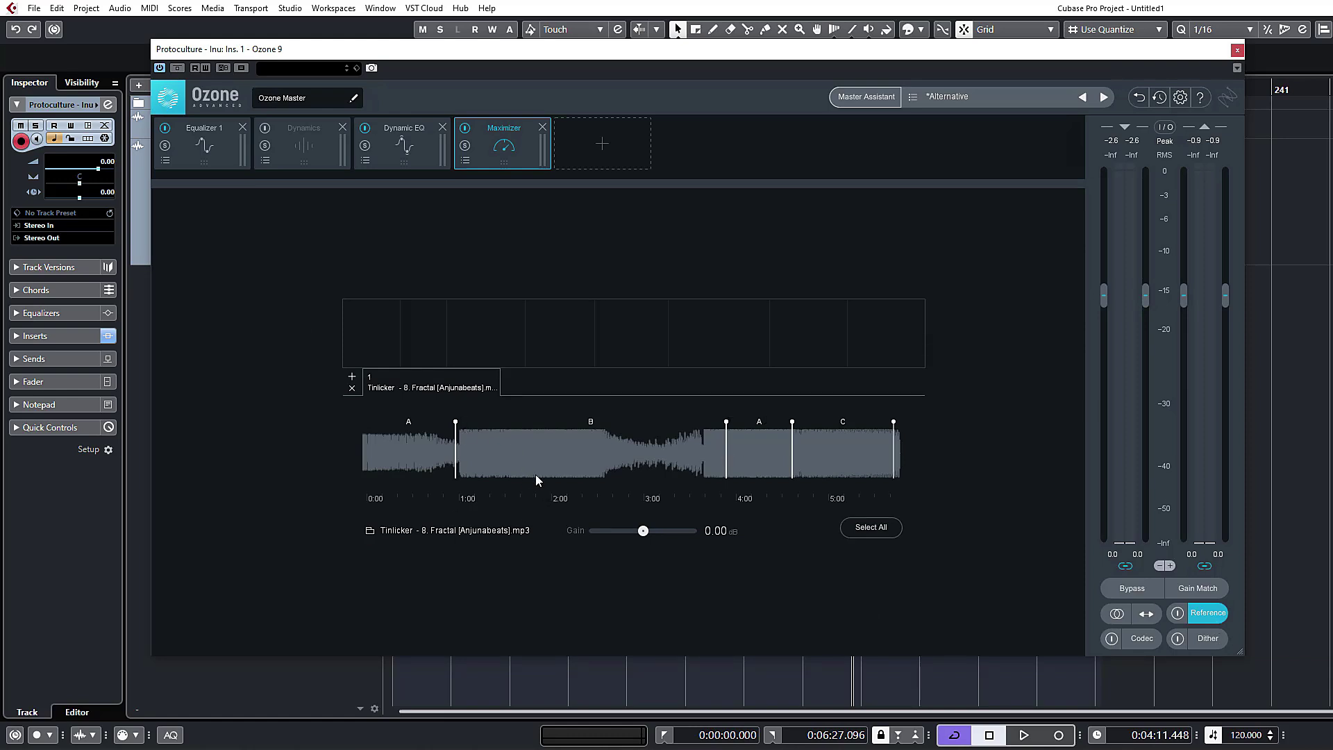
{"action": "left_click", "coordinate": [1179, 614]}
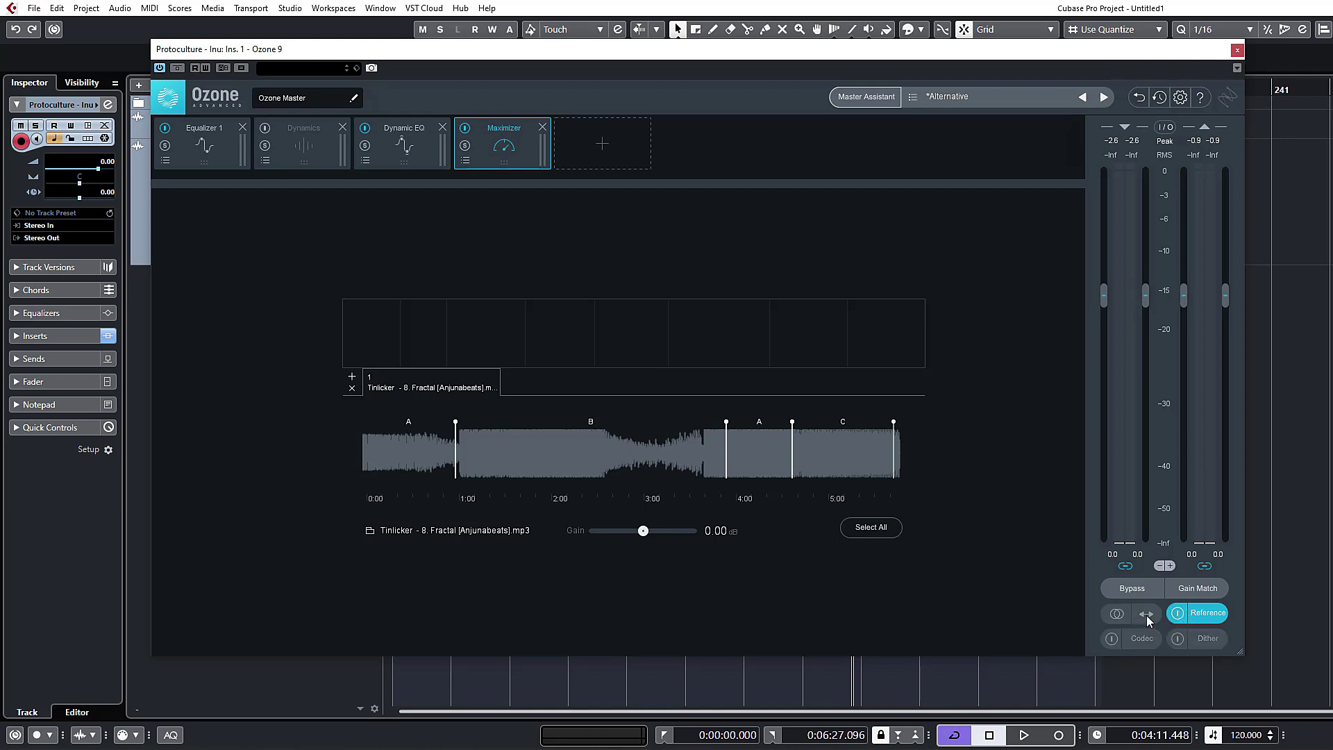
{"action": "left_click", "coordinate": [550, 445]}
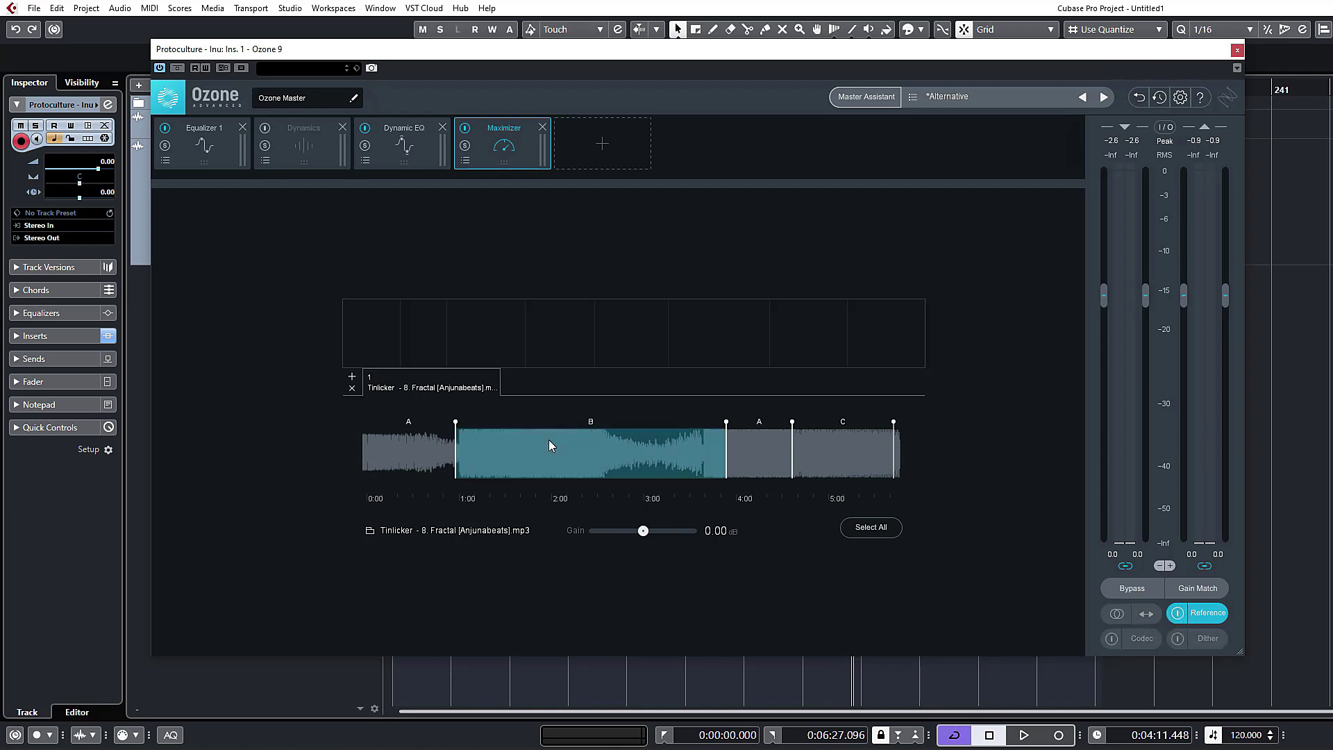
{"action": "left_click", "coordinate": [747, 455]}
{"action": "left_click", "coordinate": [471, 459]}
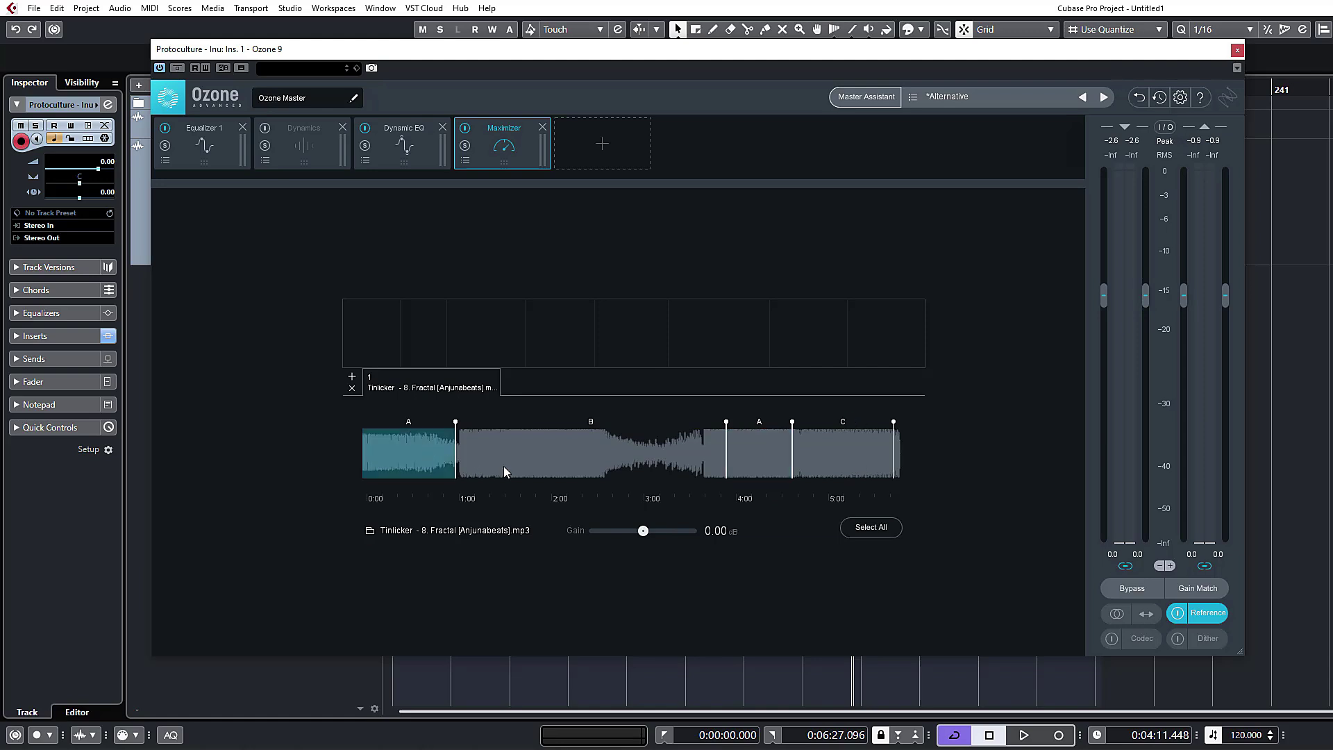
{"action": "left_click", "coordinate": [624, 461]}
{"action": "left_click", "coordinate": [757, 455]}
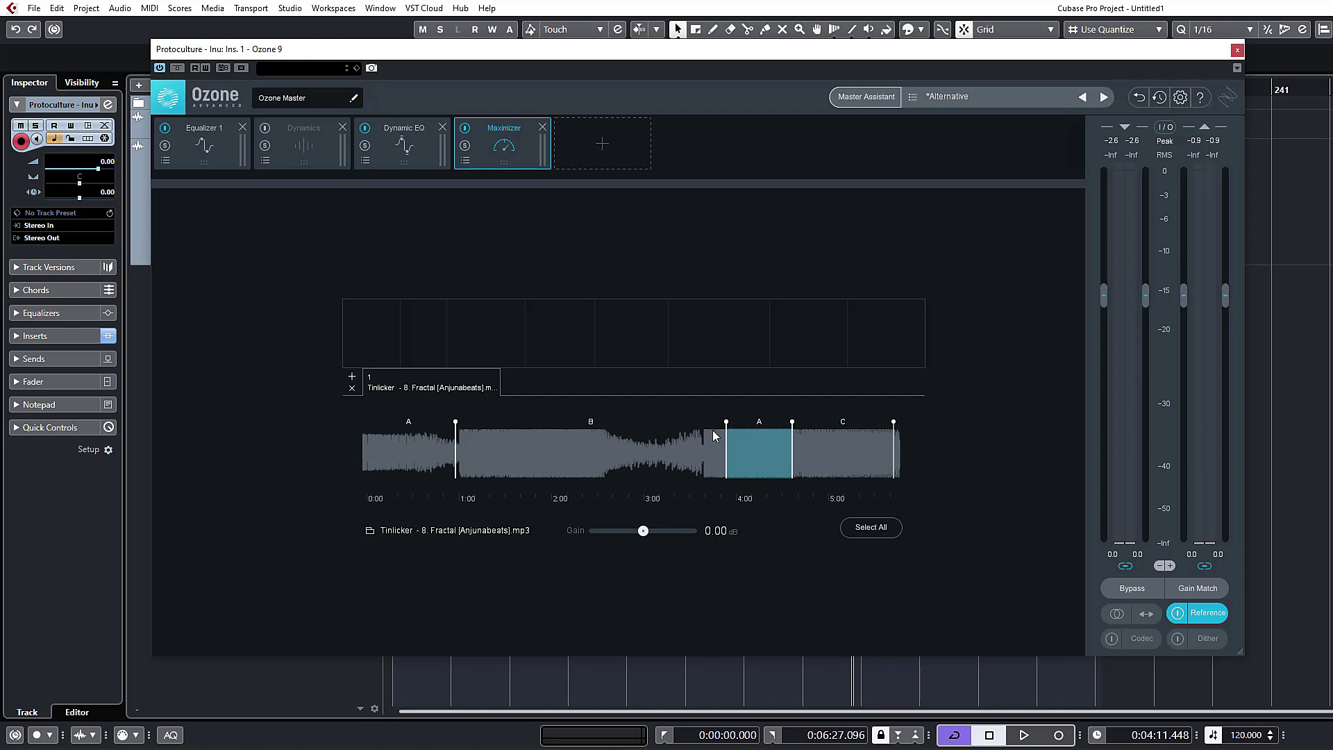
{"action": "double_click", "coordinate": [580, 428]}
{"action": "left_click", "coordinate": [584, 464]}
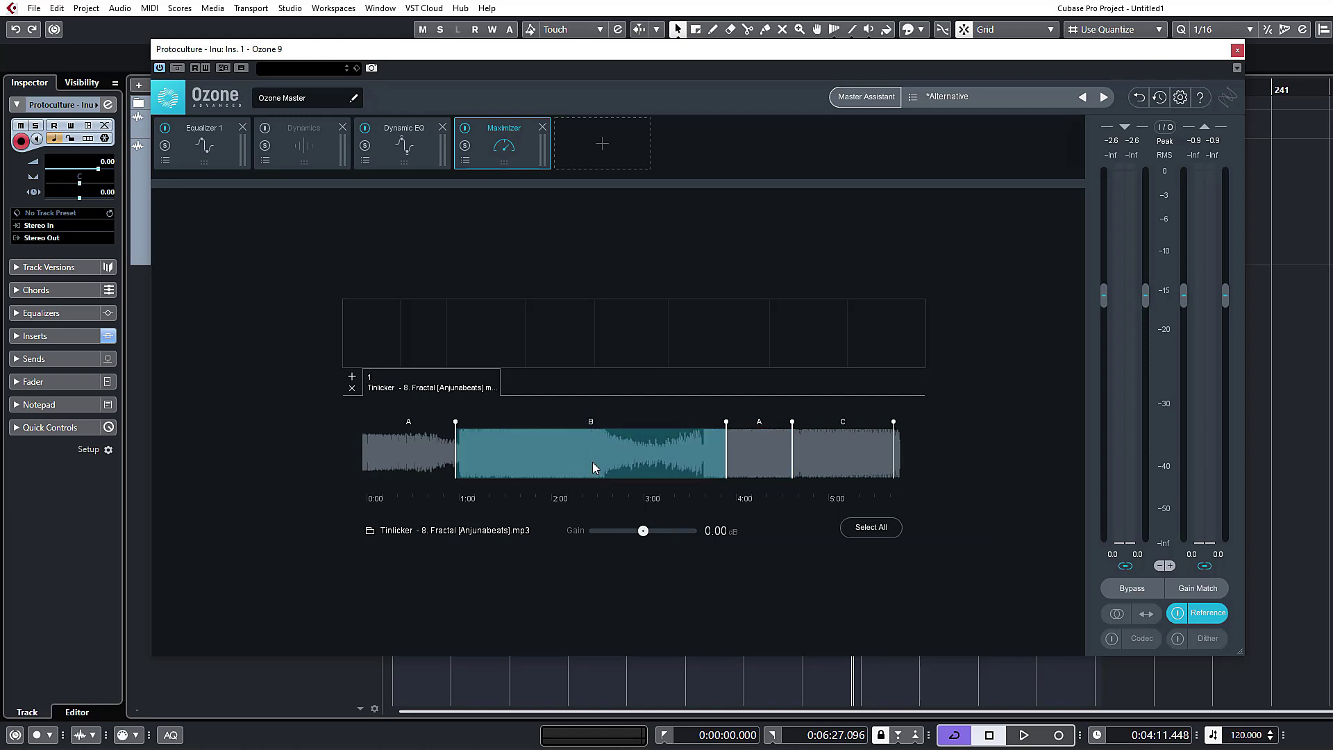
Select the reference track's second A segment and move its start and end earlier, starting it just after the breakdown.
{"action": "mouse_move", "coordinate": [726, 422]}
{"action": "left_mouse_down"}
{"action": "mouse_move", "coordinate": [481, 426]}
{"action": "mouse_move", "coordinate": [805, 430]}
{"action": "mouse_move", "coordinate": [794, 430]}
{"action": "left_mouse_up"}
{"action": "left_click", "coordinate": [768, 464]}
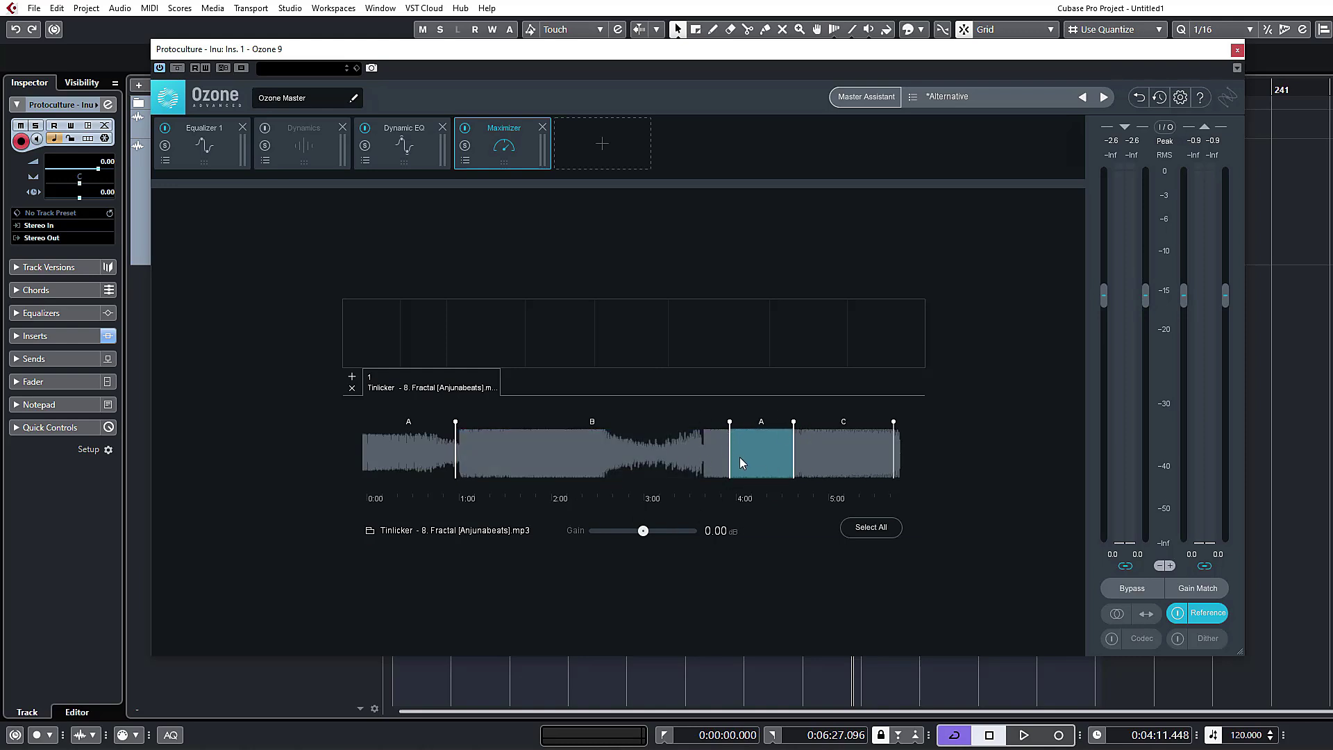
{"action": "mouse_move", "coordinate": [730, 424]}
{"action": "left_mouse_down"}
{"action": "mouse_move", "coordinate": [668, 426]}
{"action": "mouse_move", "coordinate": [733, 432]}
{"action": "mouse_move", "coordinate": [711, 430]}
{"action": "left_mouse_up"}
{"action": "left_click_drag", "start_coordinate": [795, 427], "coordinate": [786, 430]}
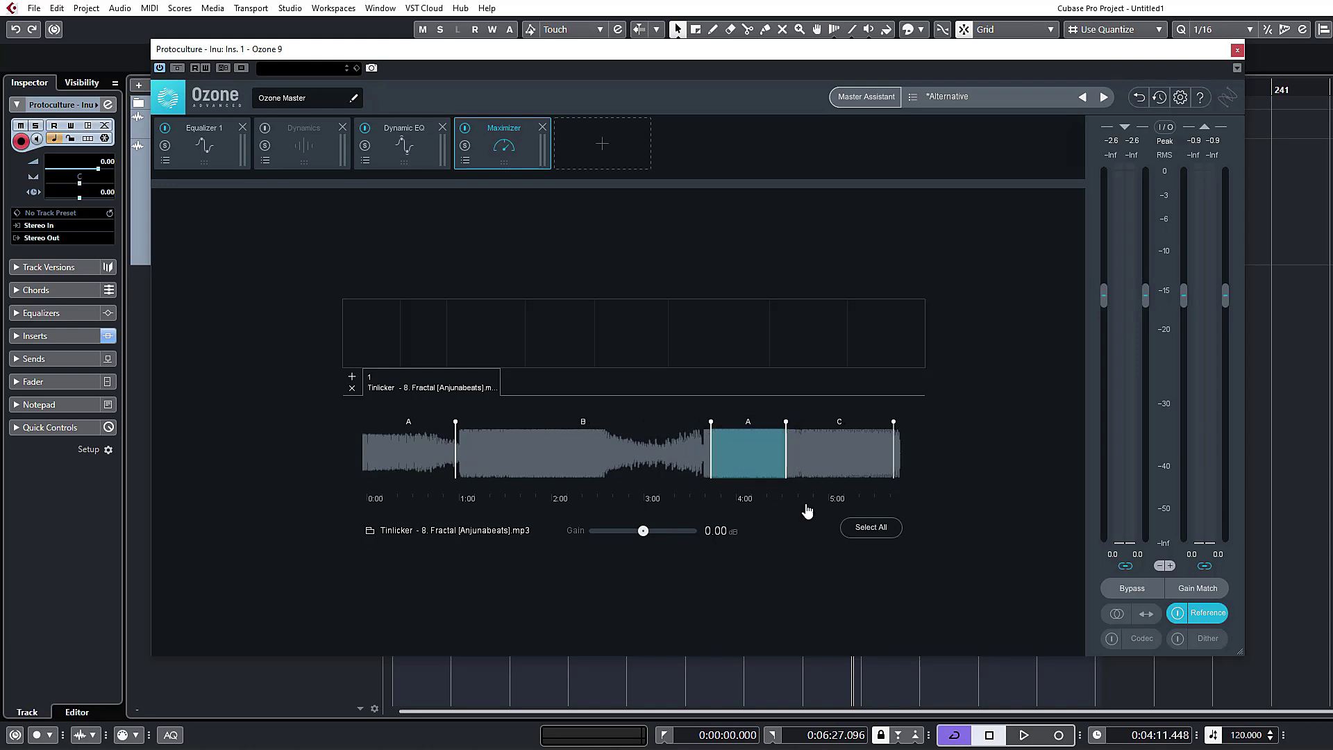
Play the track and switch Reference A/B on and off repeatedly to compare the master with the Tinlicker reference.
{"action": "key", "text": "space"}
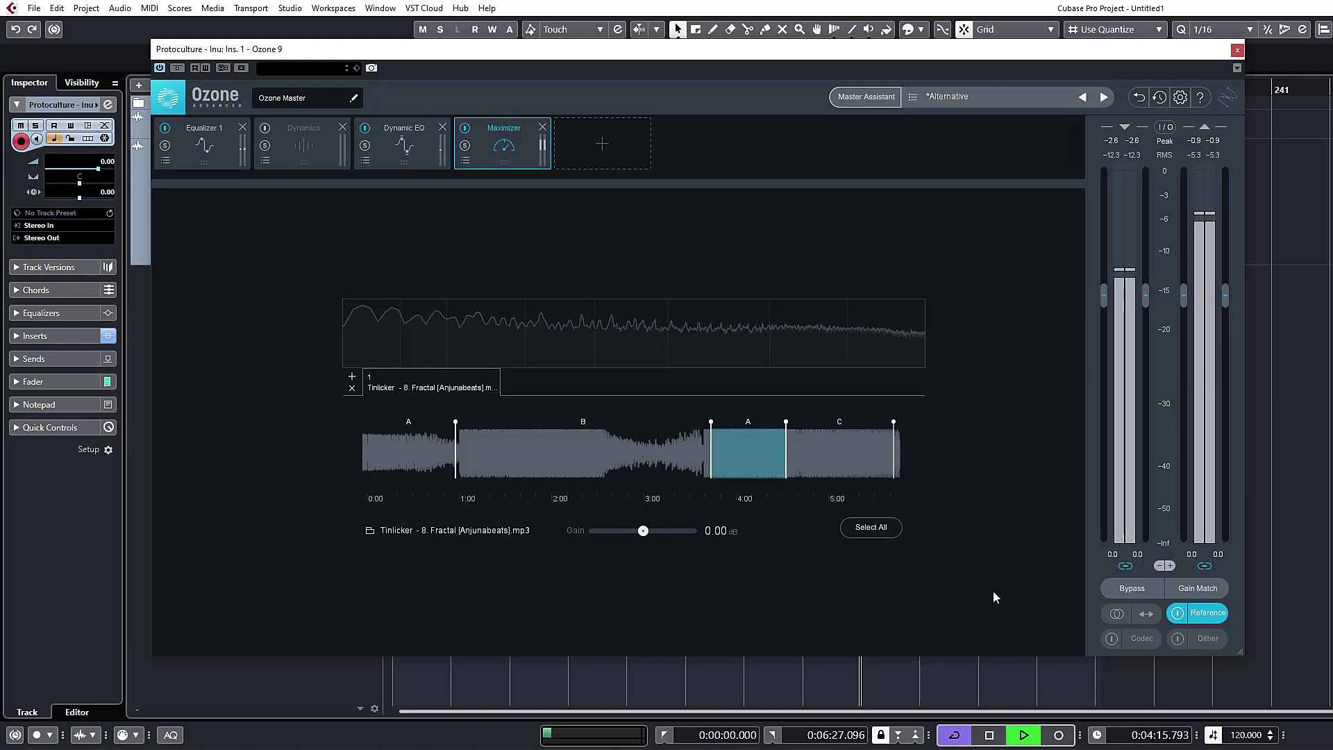
{"action": "key", "text": "space"}
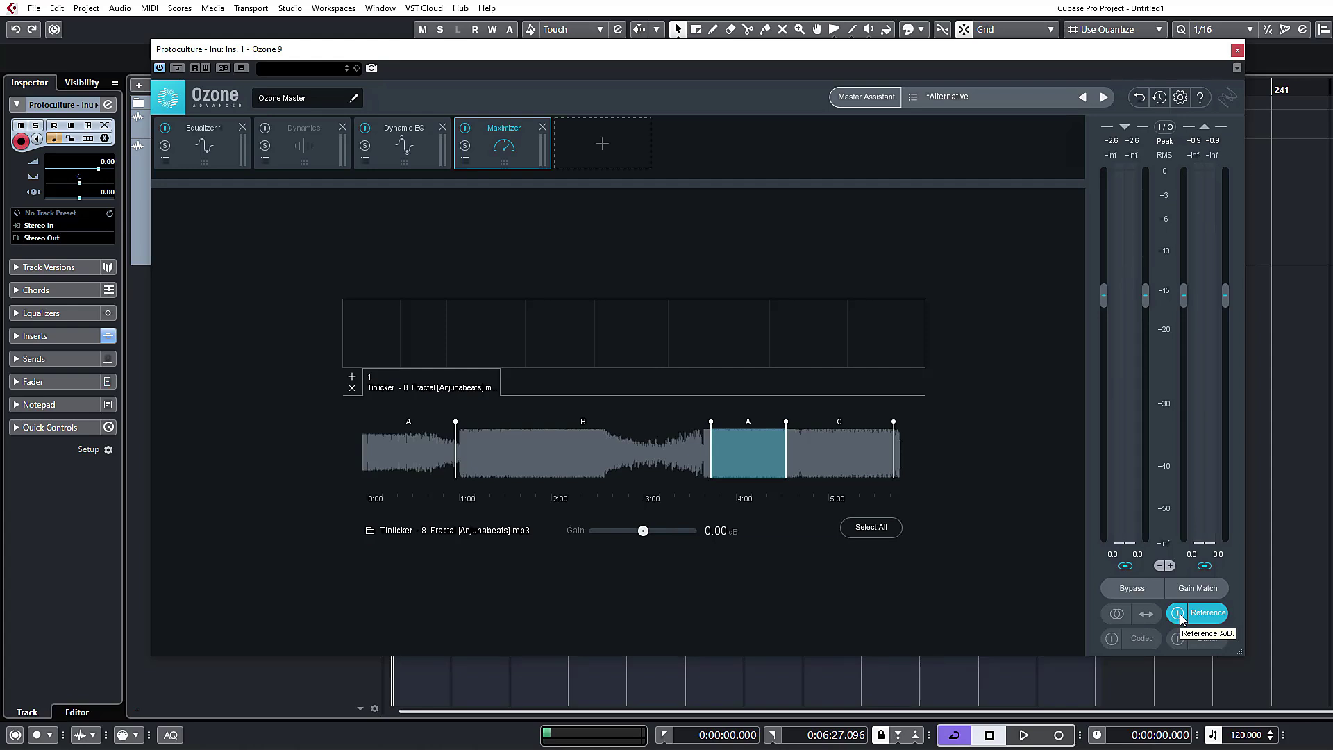
{"action": "key", "text": "space"}
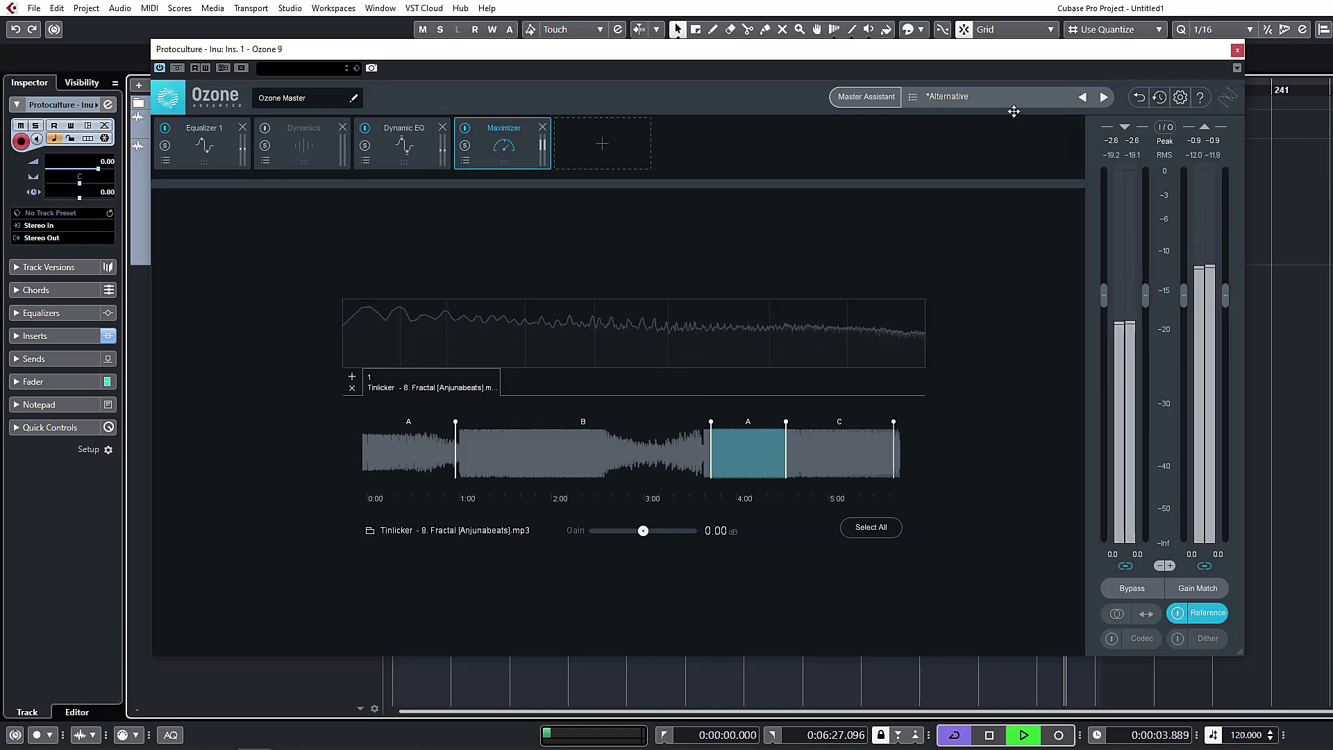
{"action": "left_click", "coordinate": [1184, 618]}
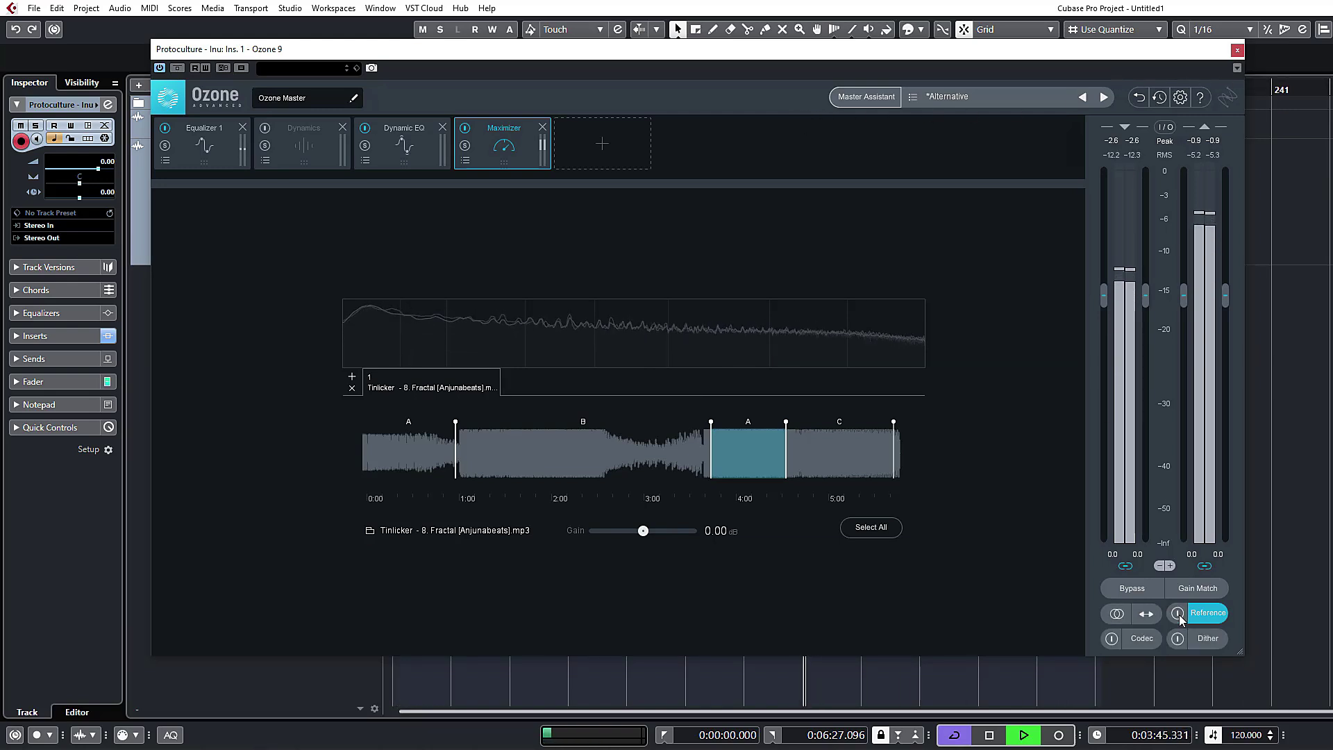
{"action": "left_click", "coordinate": [1180, 616]}
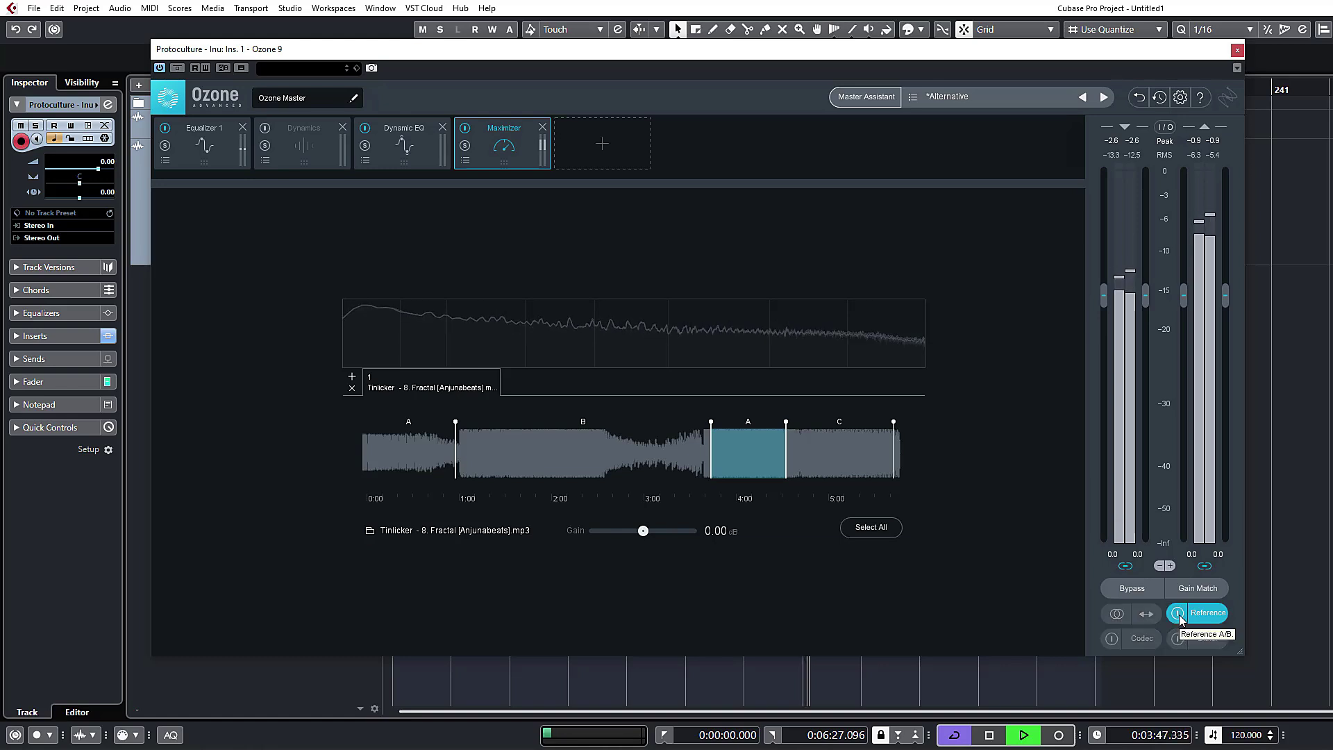
{"action": "left_click", "coordinate": [1180, 615]}
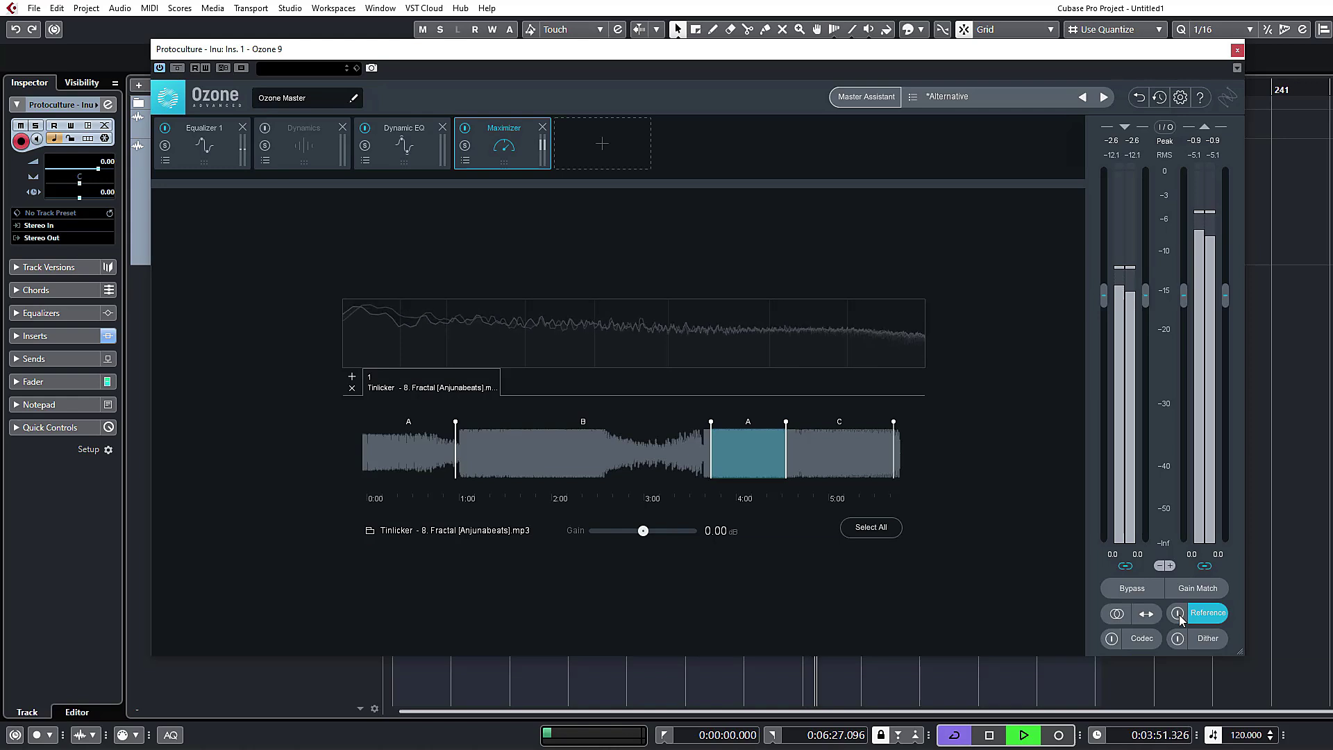
{"action": "left_click", "coordinate": [1179, 616]}
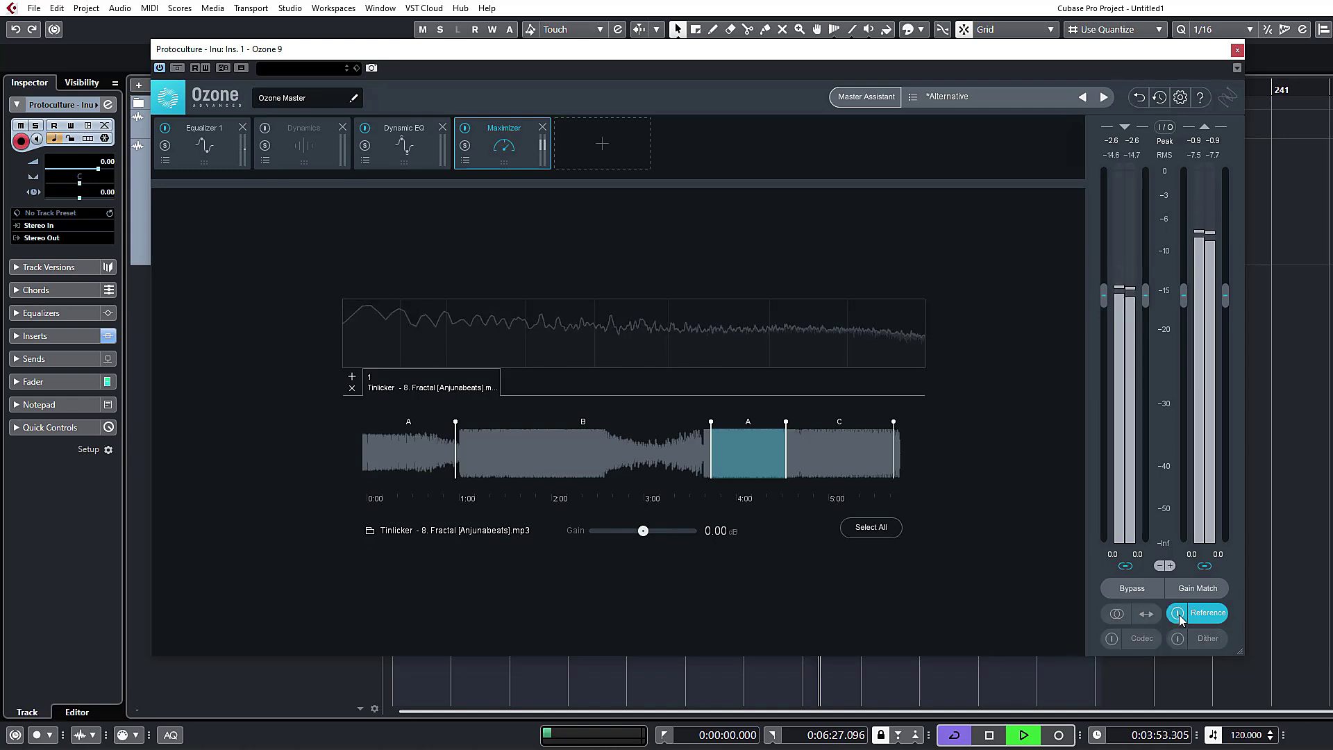
{"action": "left_click", "coordinate": [1179, 614]}
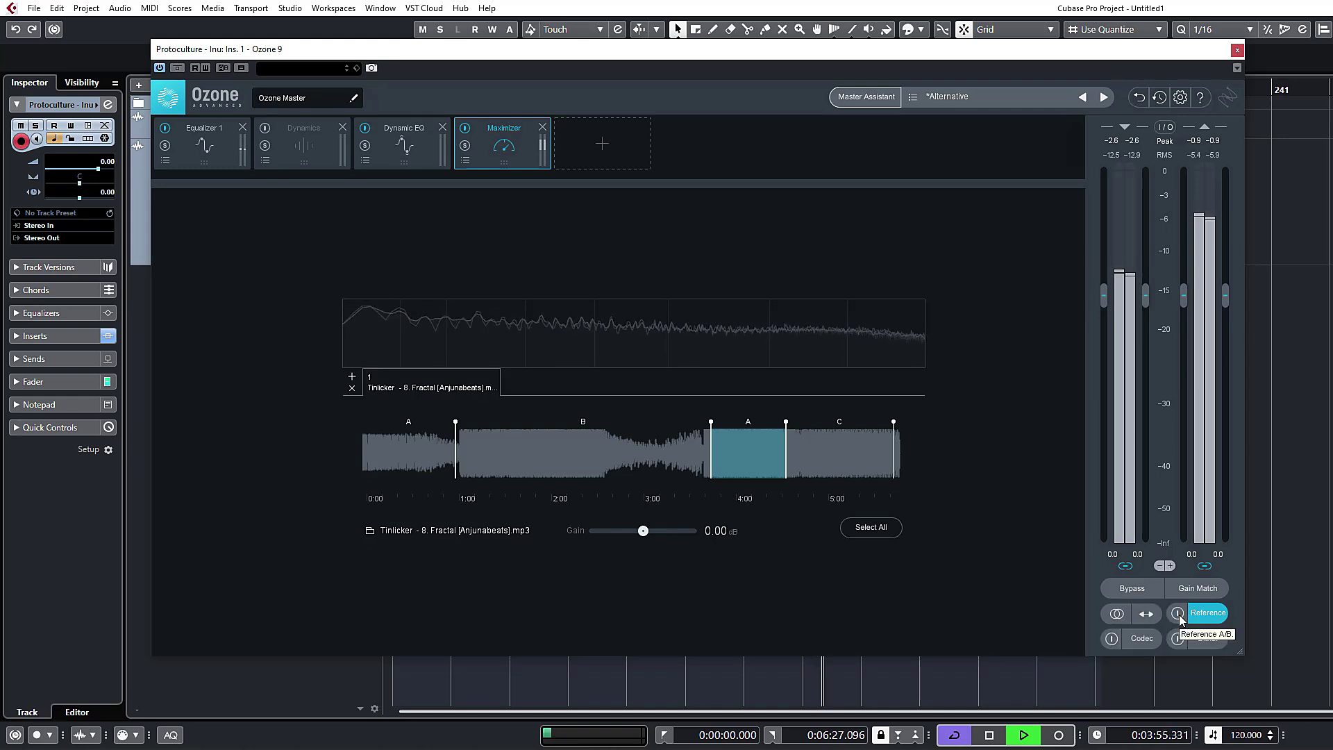
{"action": "left_click", "coordinate": [1178, 615]}
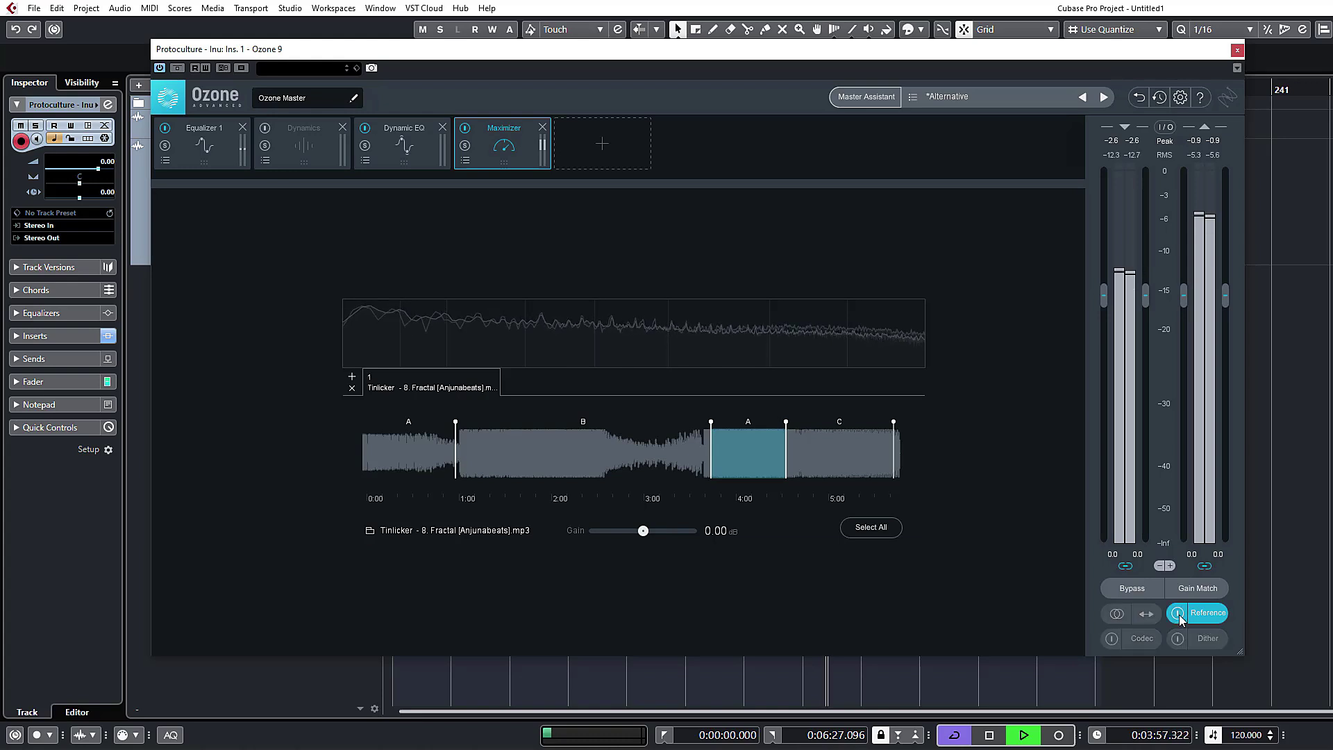
{"action": "left_click", "coordinate": [1178, 614]}
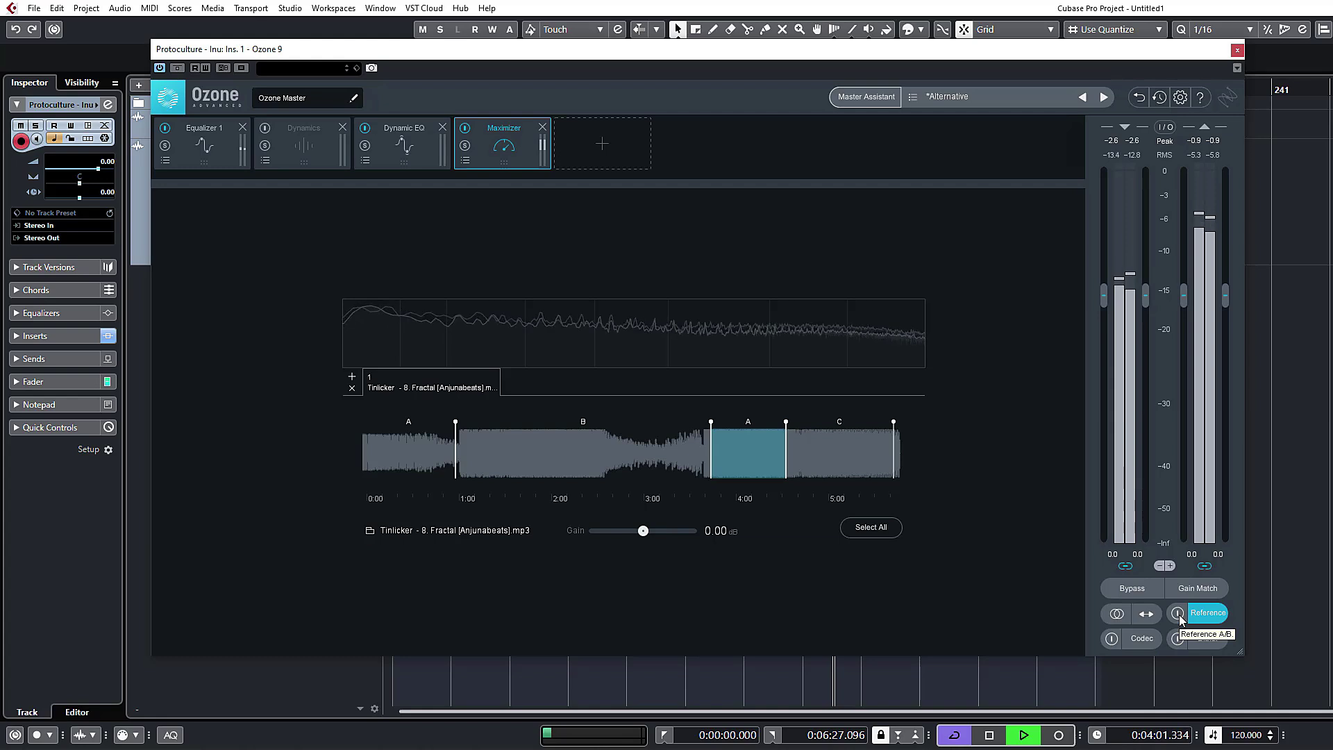
Stop playback and look through the list of modules that can be added to the mastering chain.
{"action": "key", "text": "space"}
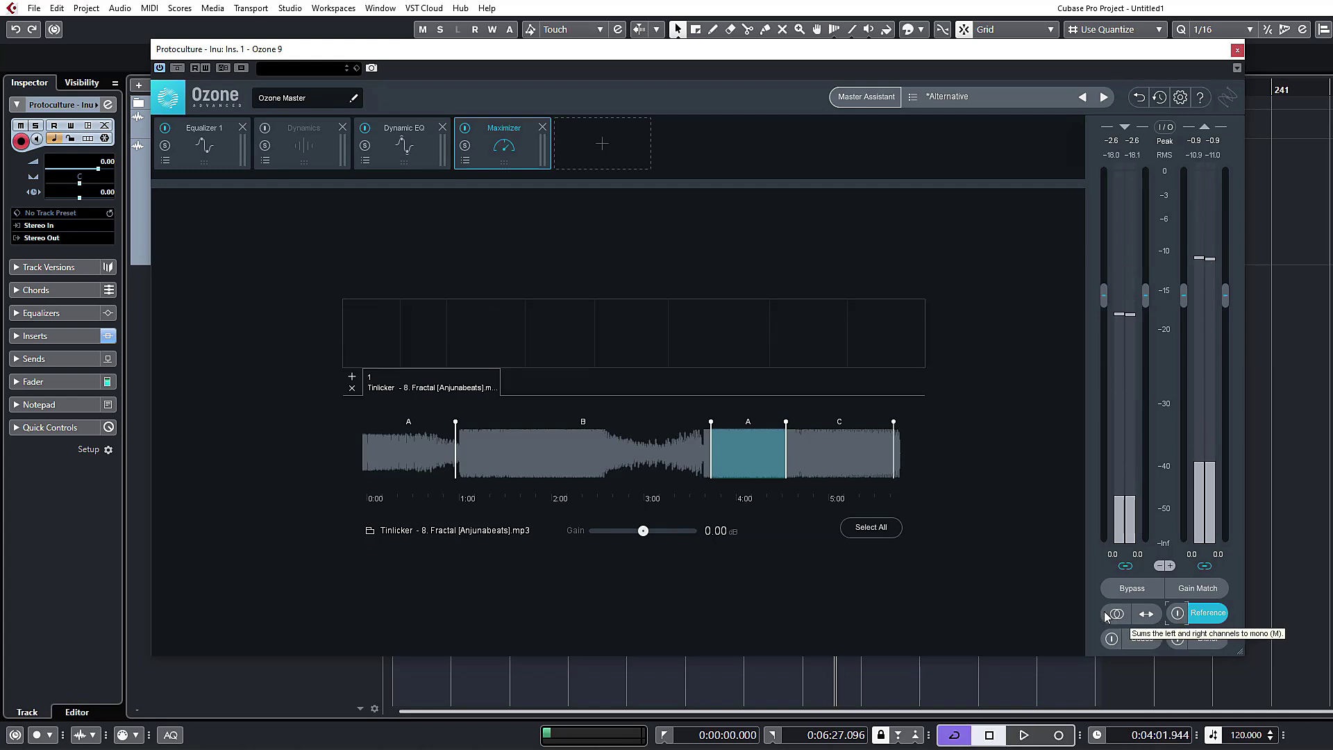
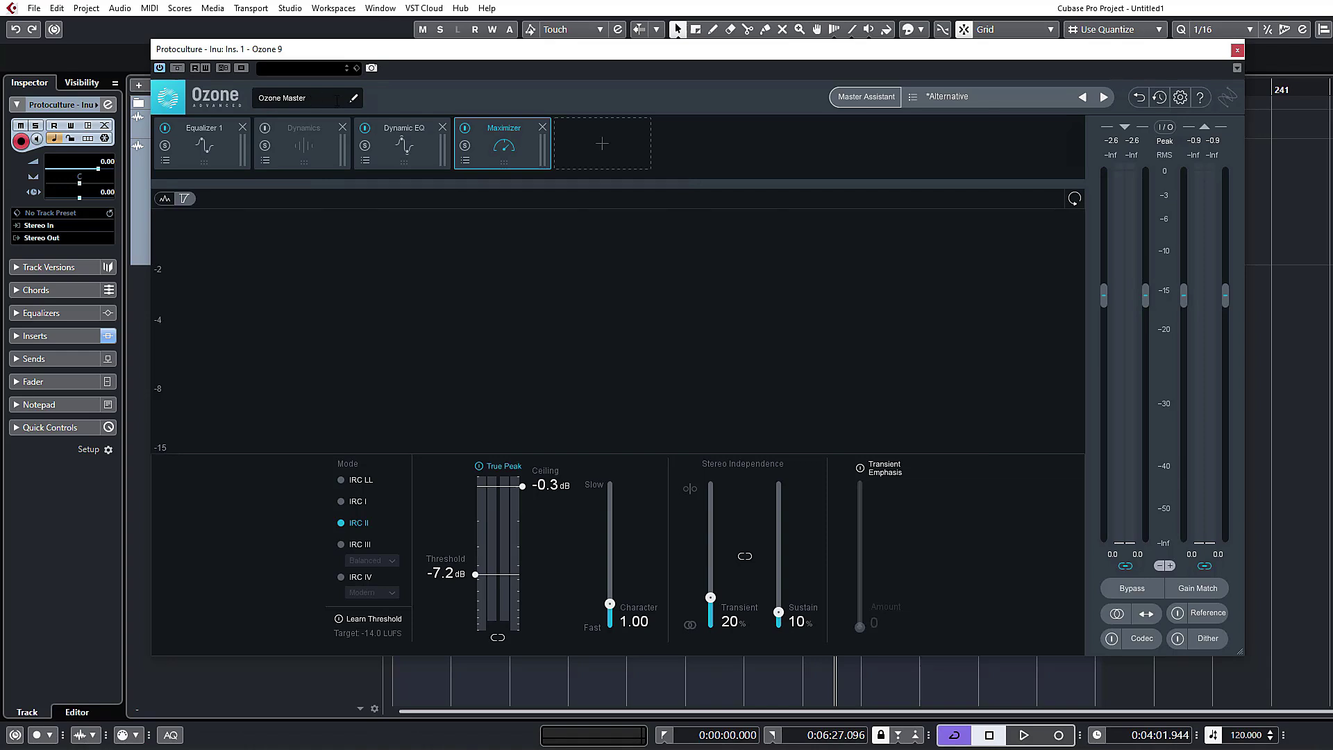
{"action": "left_click", "coordinate": [282, 96]}
{"action": "left_click", "coordinate": [431, 97]}
{"action": "left_click", "coordinate": [597, 148]}
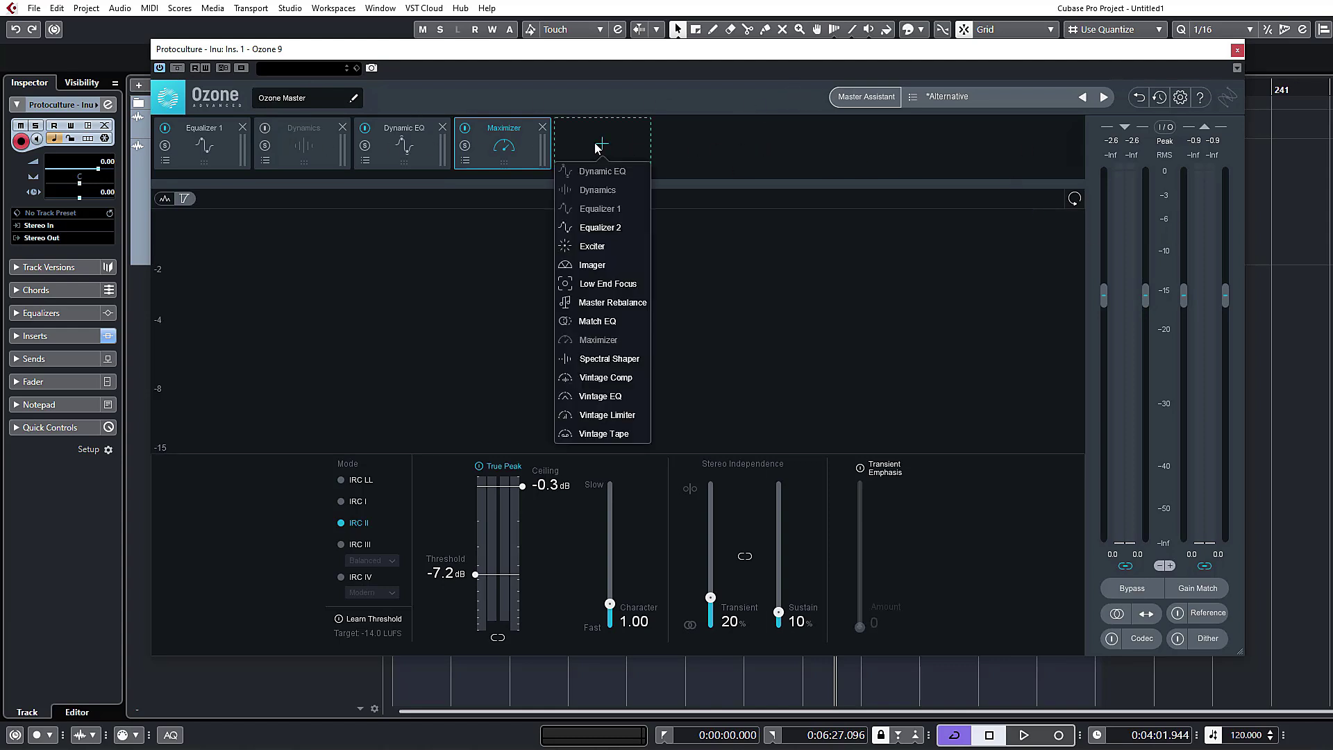
{"action": "left_click", "coordinate": [642, 89]}
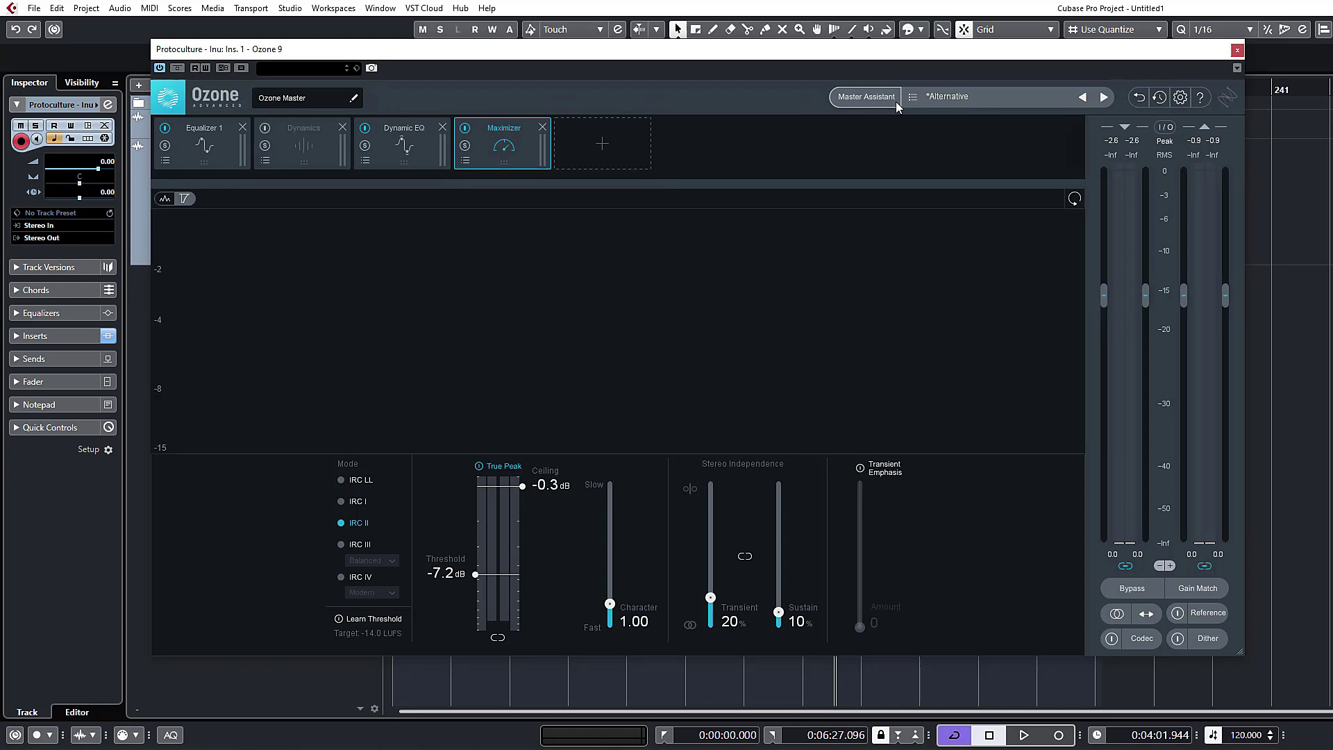
Browse the global mastering presets without loading one, and review the history of earlier changes.
{"action": "left_click", "coordinate": [965, 96]}
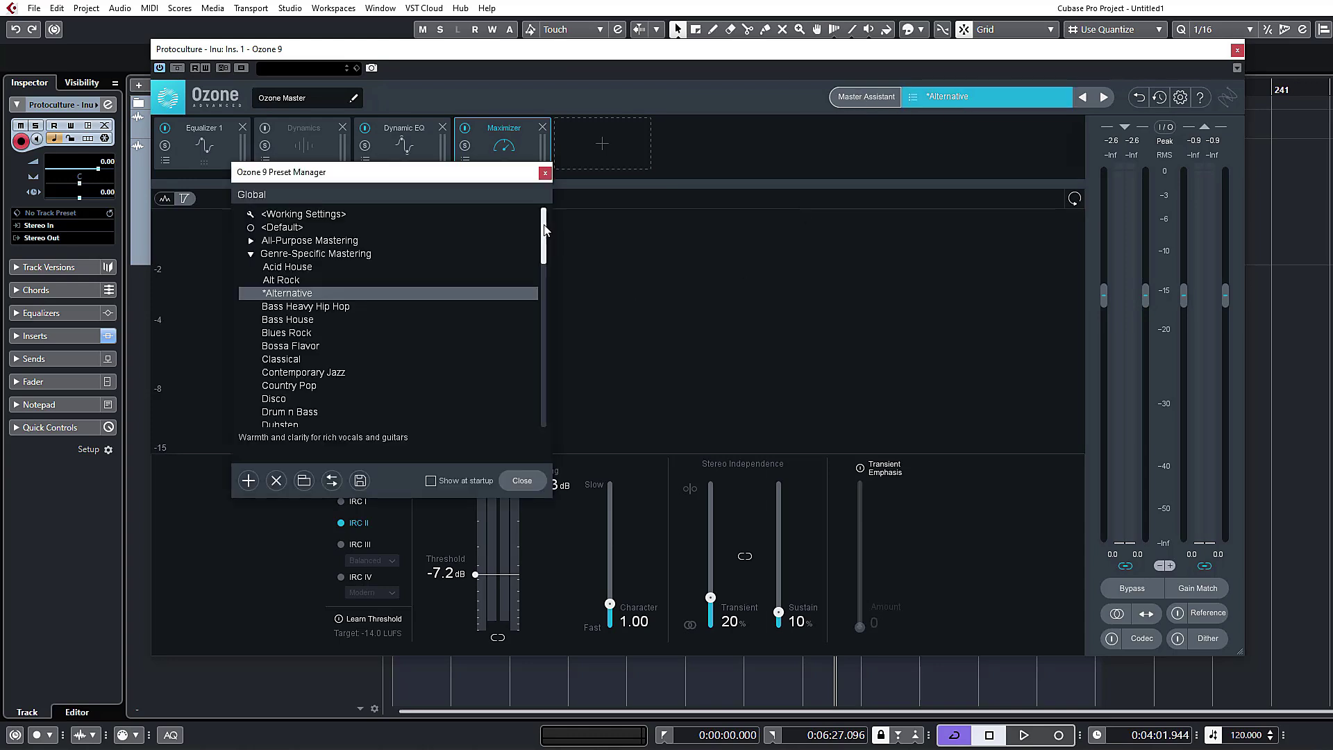
{"action": "left_click_drag", "start_coordinate": [544, 246], "coordinate": [548, 209]}
{"action": "left_click", "coordinate": [545, 172]}
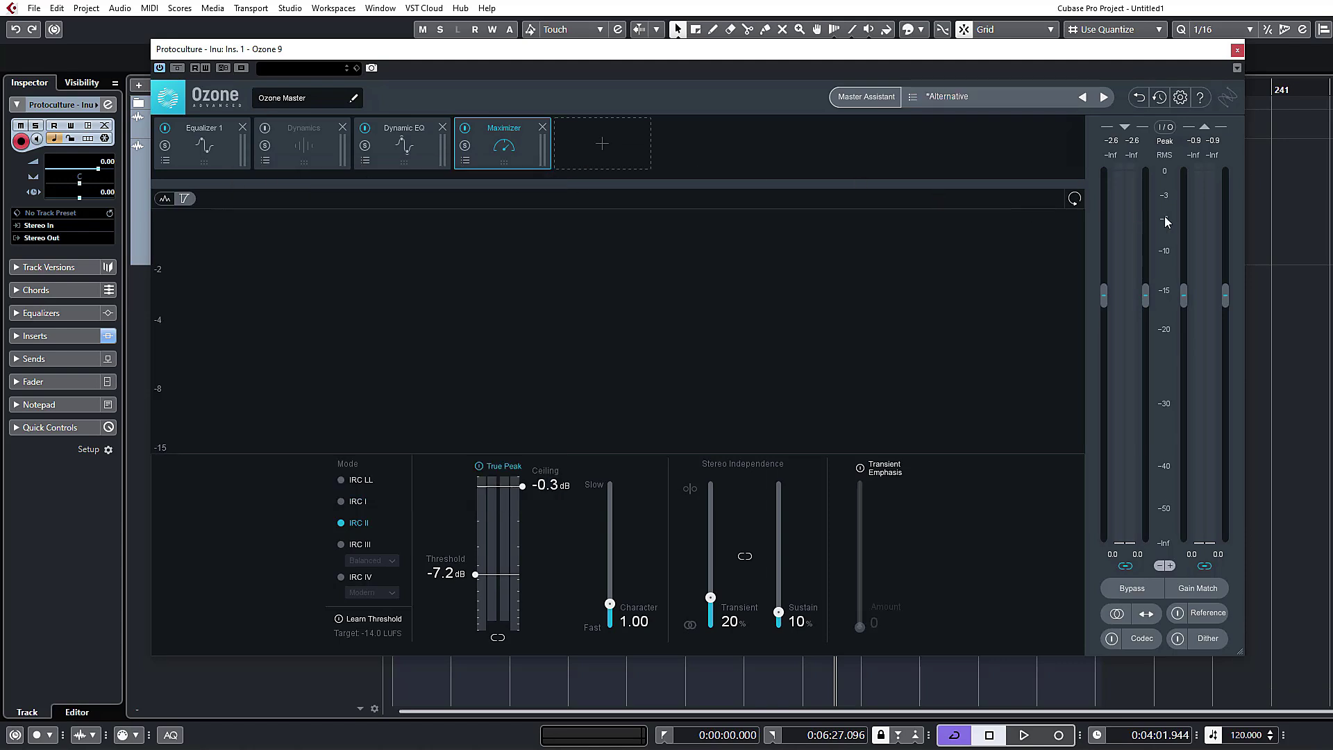
{"action": "left_click", "coordinate": [1157, 97]}
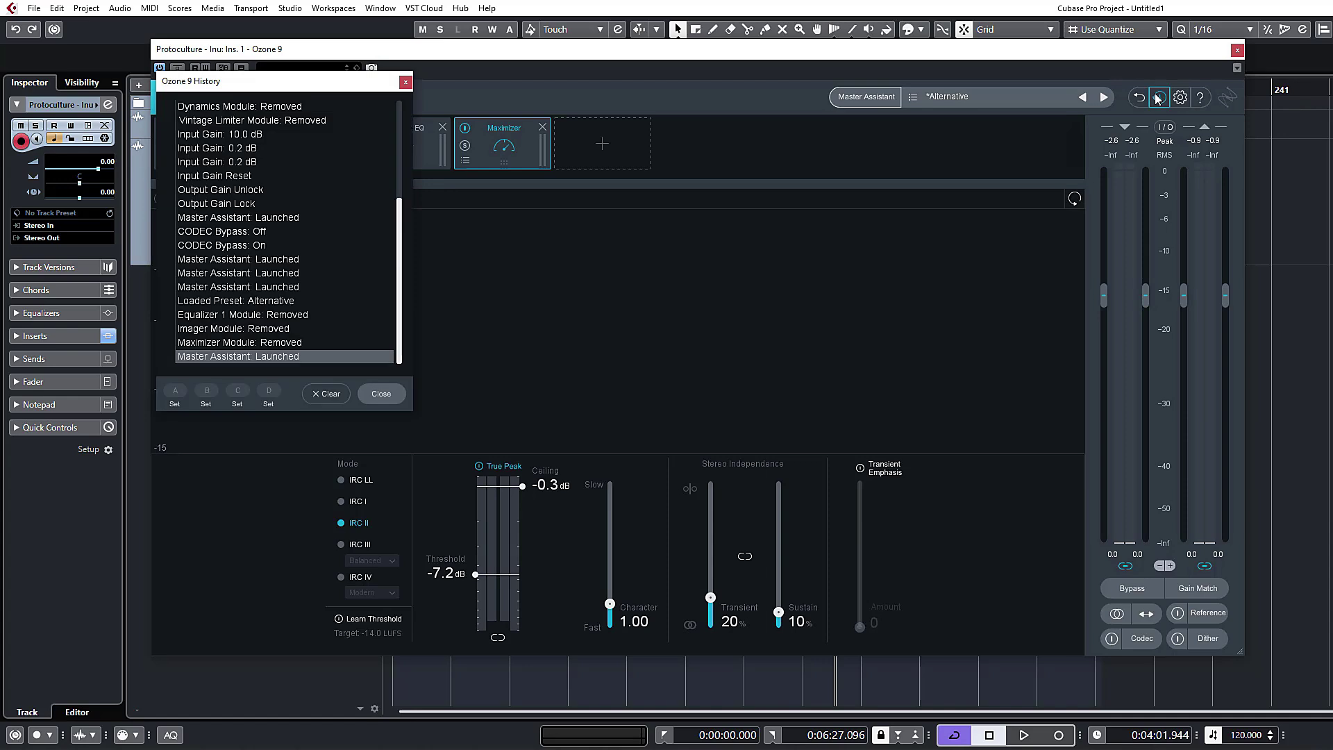
{"action": "left_click", "coordinate": [1158, 97]}
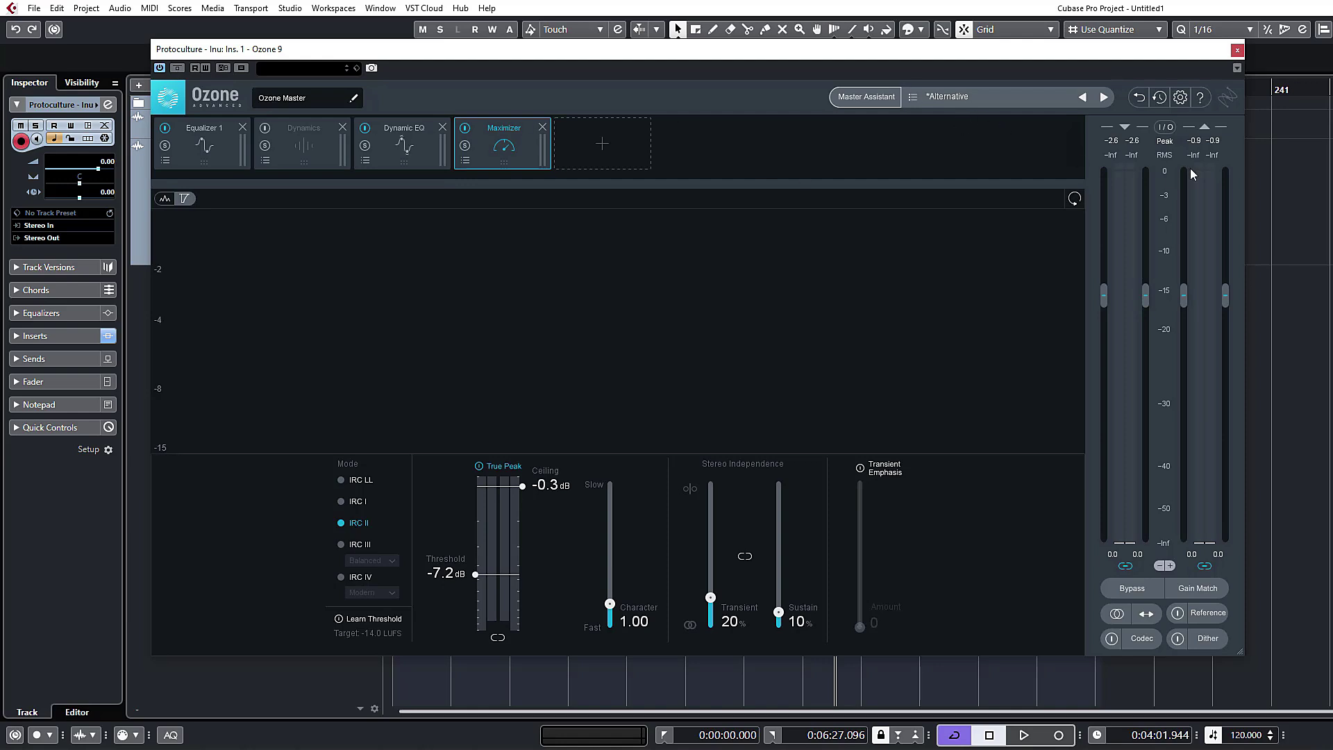
Review the available I/O meter types, keeping RMS selected.
{"action": "left_click", "coordinate": [1171, 128]}
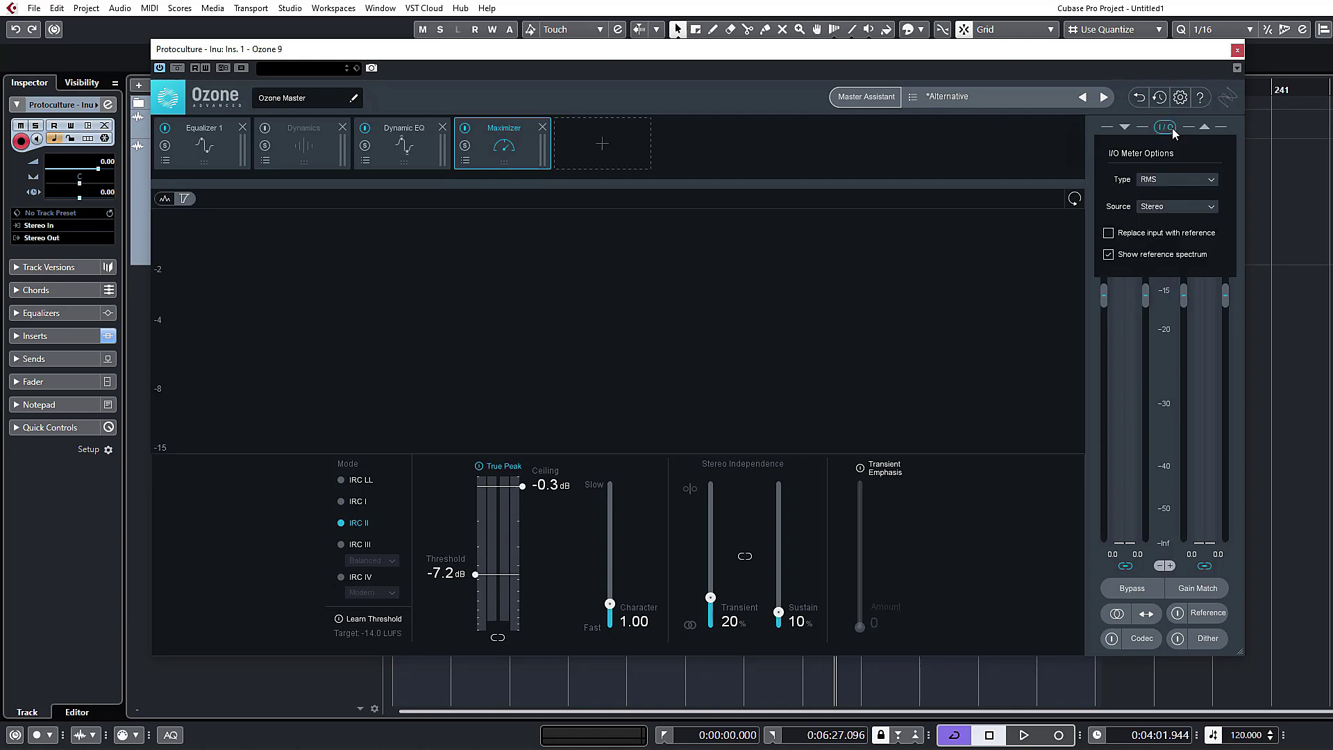
{"action": "left_click", "coordinate": [1168, 182]}
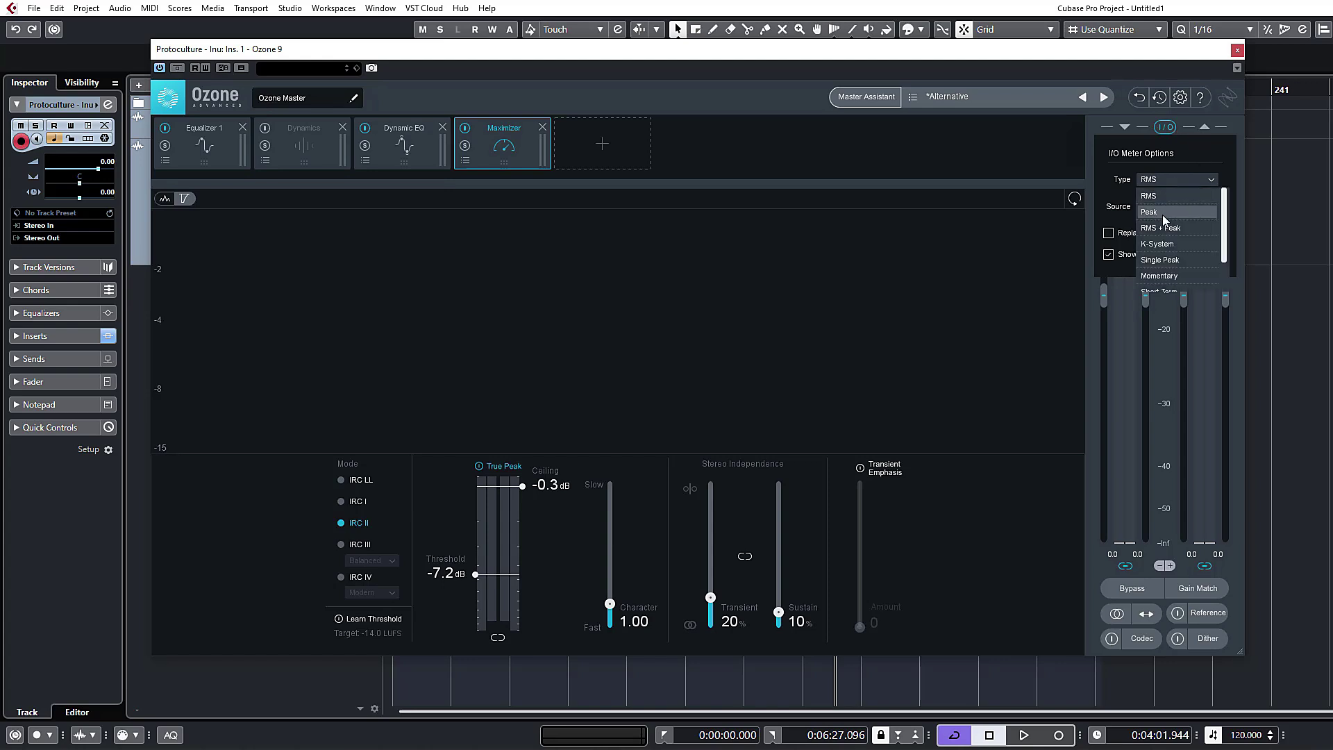
{"action": "scroll", "coordinate": [1172, 236], "scroll_direction": "down", "scroll_amount": 2}
{"action": "scroll", "coordinate": [1176, 249], "scroll_direction": "down", "scroll_amount": 1}
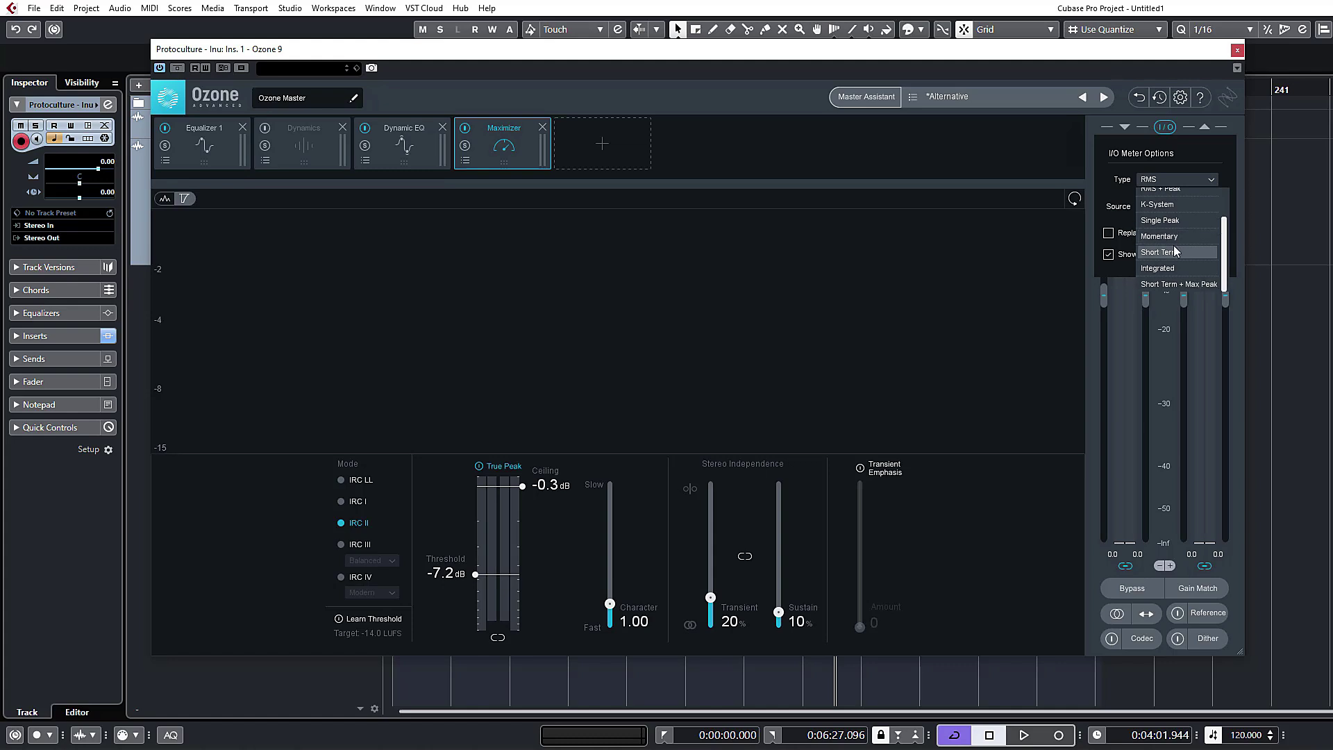
{"action": "scroll", "coordinate": [1177, 221], "scroll_direction": "up", "scroll_amount": 3}
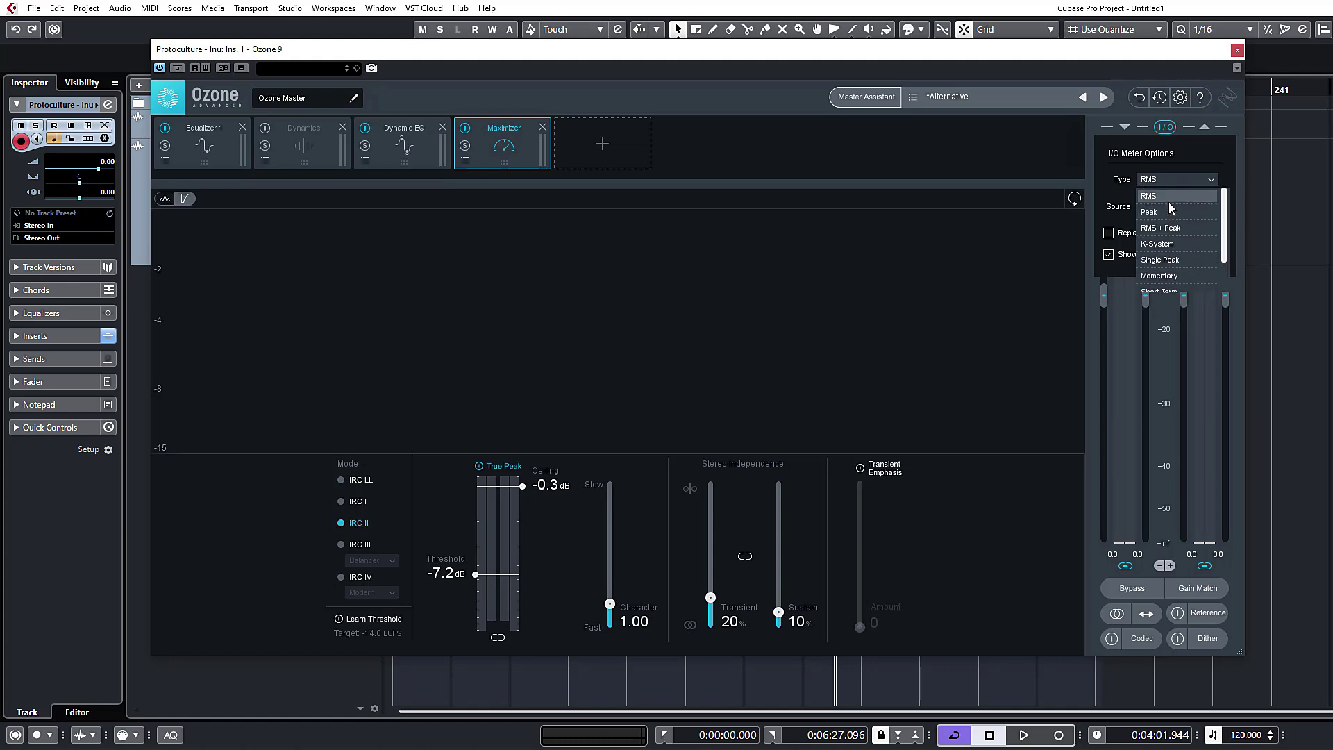
{"action": "scroll", "coordinate": [1167, 227], "scroll_direction": "down", "scroll_amount": 2}
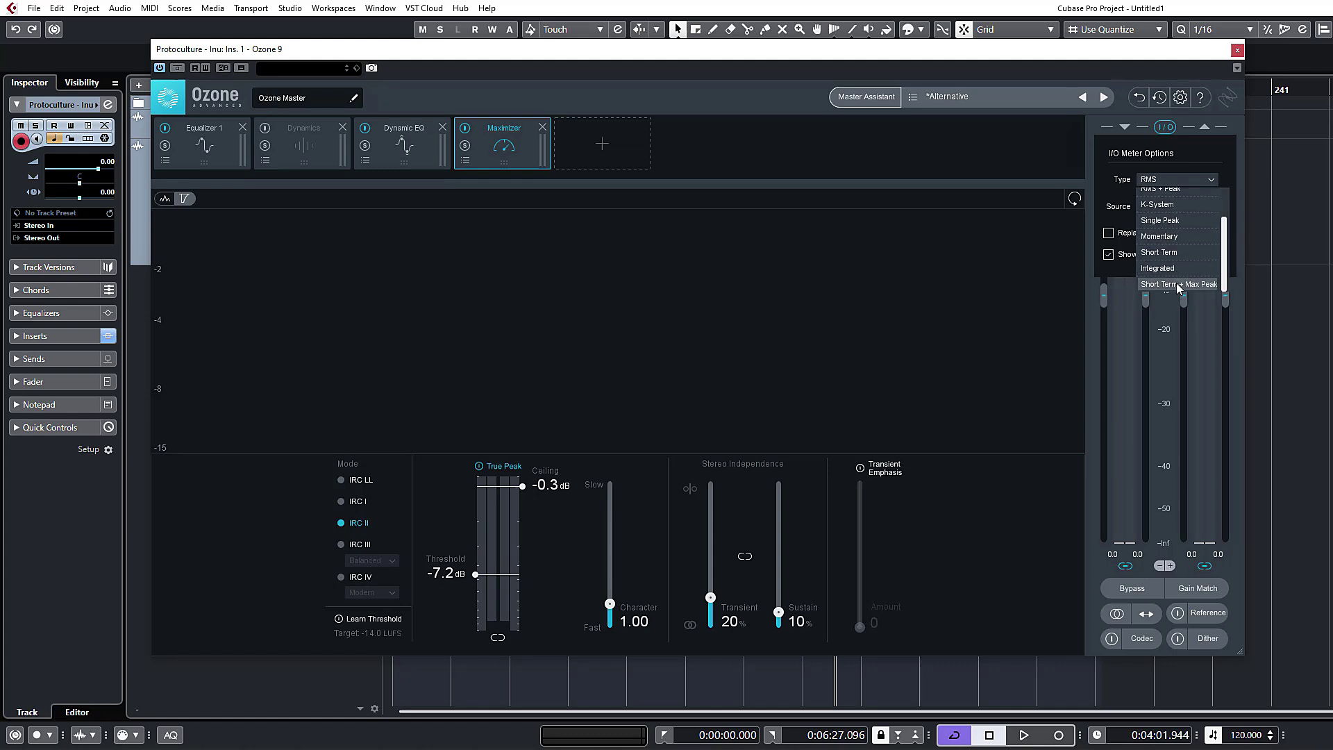
{"action": "scroll", "coordinate": [1171, 201], "scroll_direction": "up", "scroll_amount": 3}
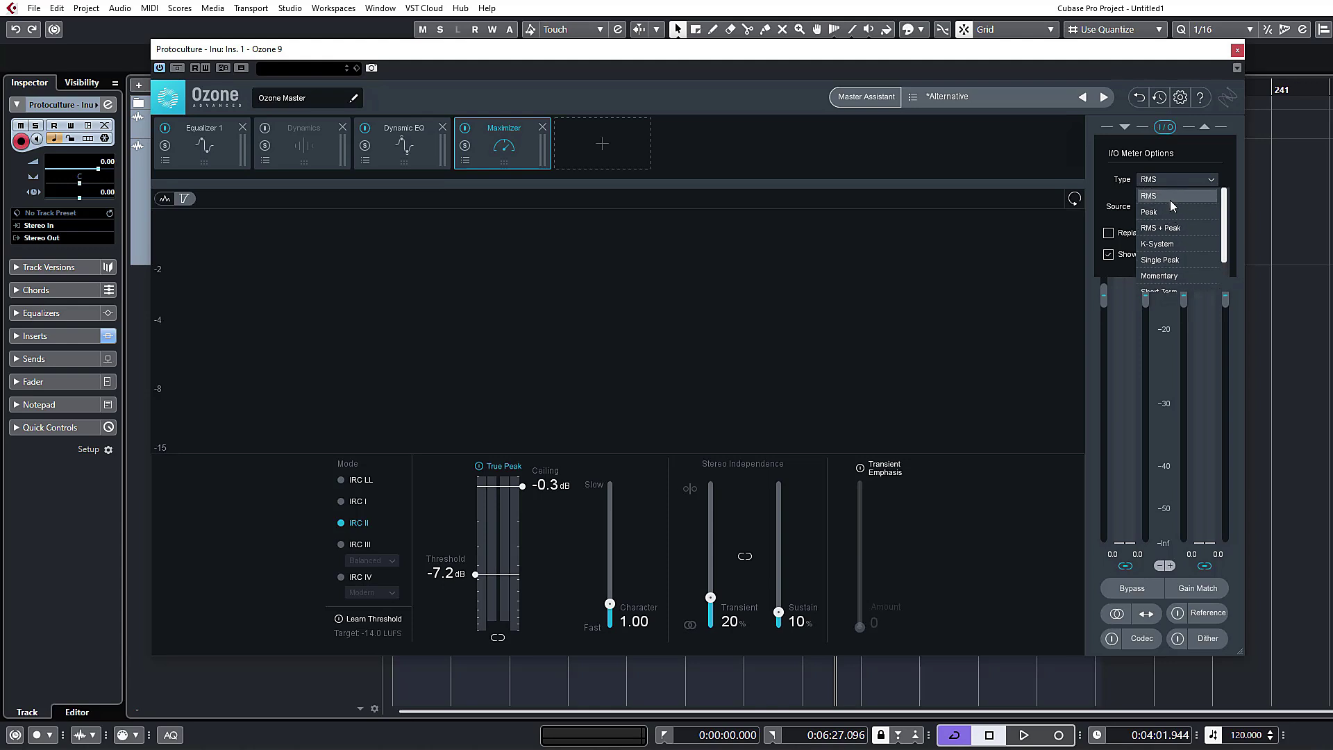
{"action": "left_click", "coordinate": [1169, 200]}
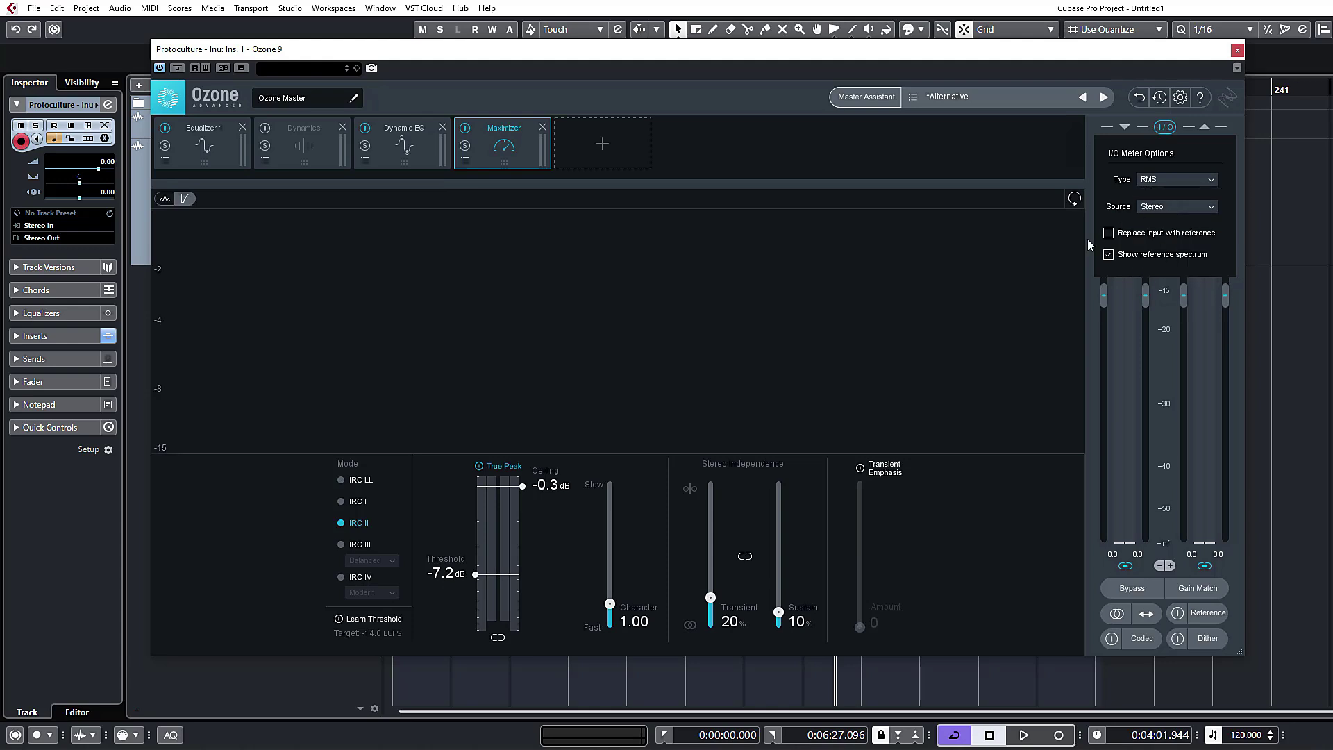
Check the I/O meter's Source choices and the Replace input with reference option, and close the meter options.
{"action": "left_click", "coordinate": [1165, 206]}
{"action": "left_click", "coordinate": [1185, 216]}
{"action": "left_click", "coordinate": [1110, 233]}
{"action": "left_click", "coordinate": [1171, 130]}
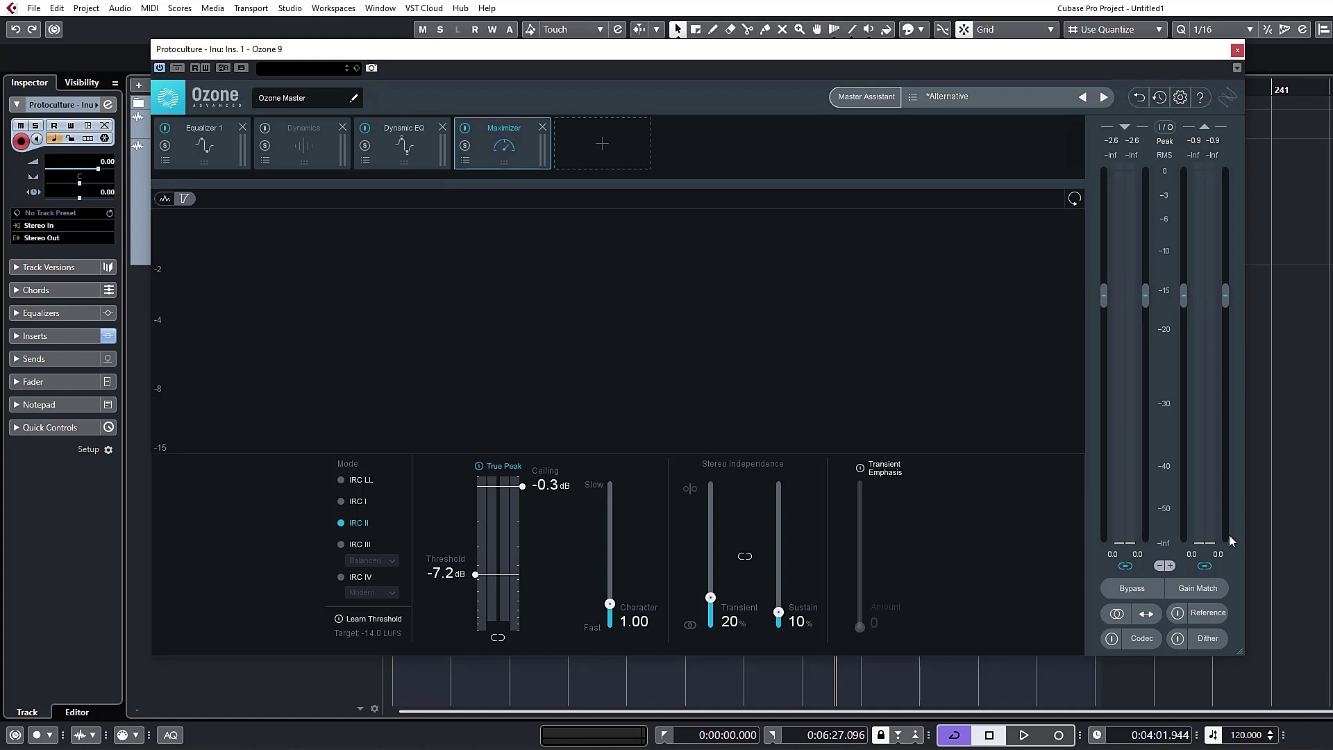
Toggle the input gain link off and on, and raise and restore the resolution of the input/output meters around a short playback.
{"action": "left_click", "coordinate": [1125, 566]}
{"action": "left_click", "coordinate": [1127, 567]}
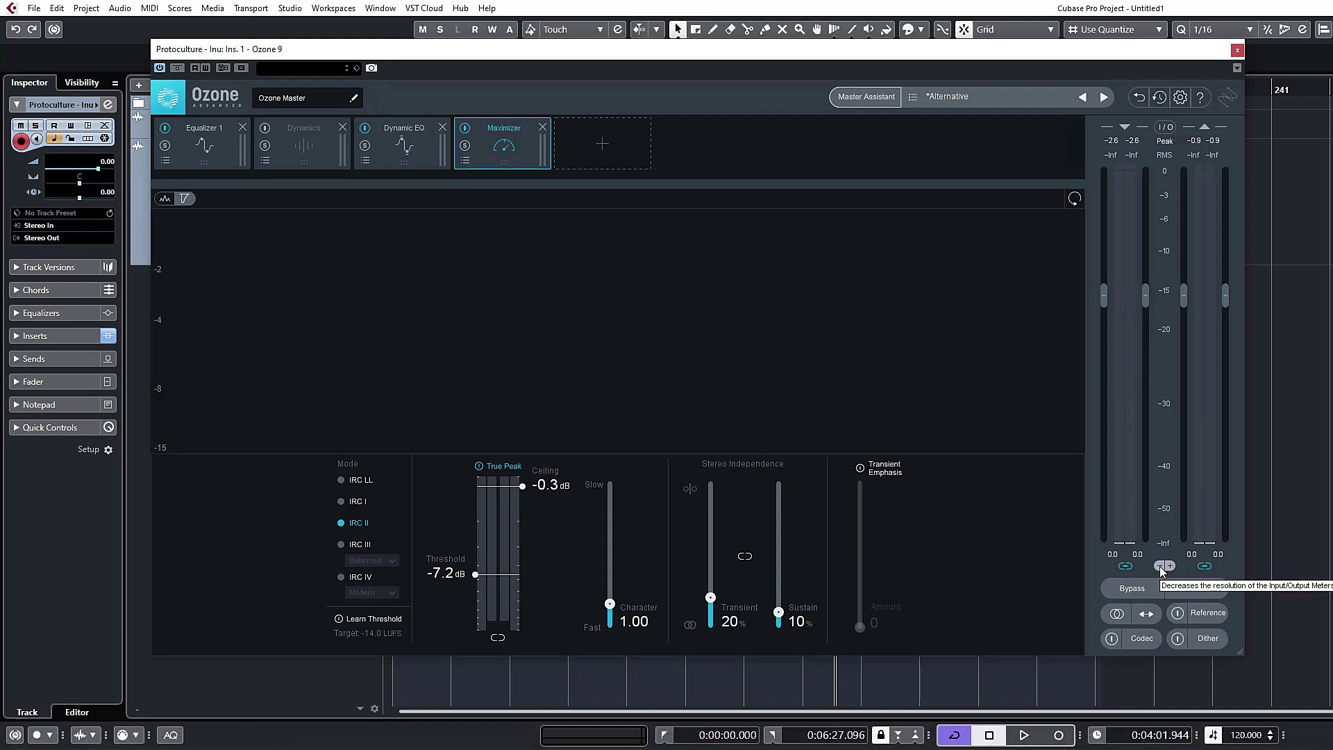
{"action": "key", "text": "space"}
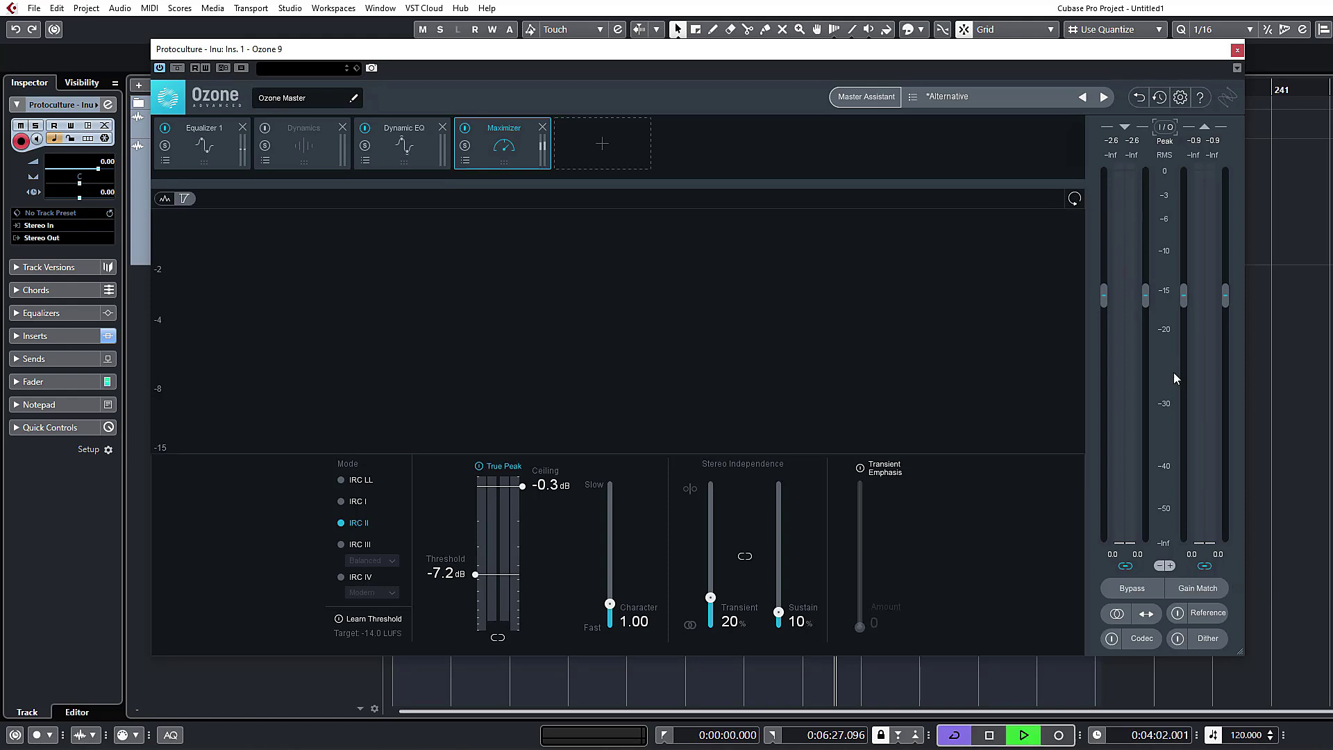
{"action": "left_click", "coordinate": [1170, 566]}
{"action": "key", "text": "space"}
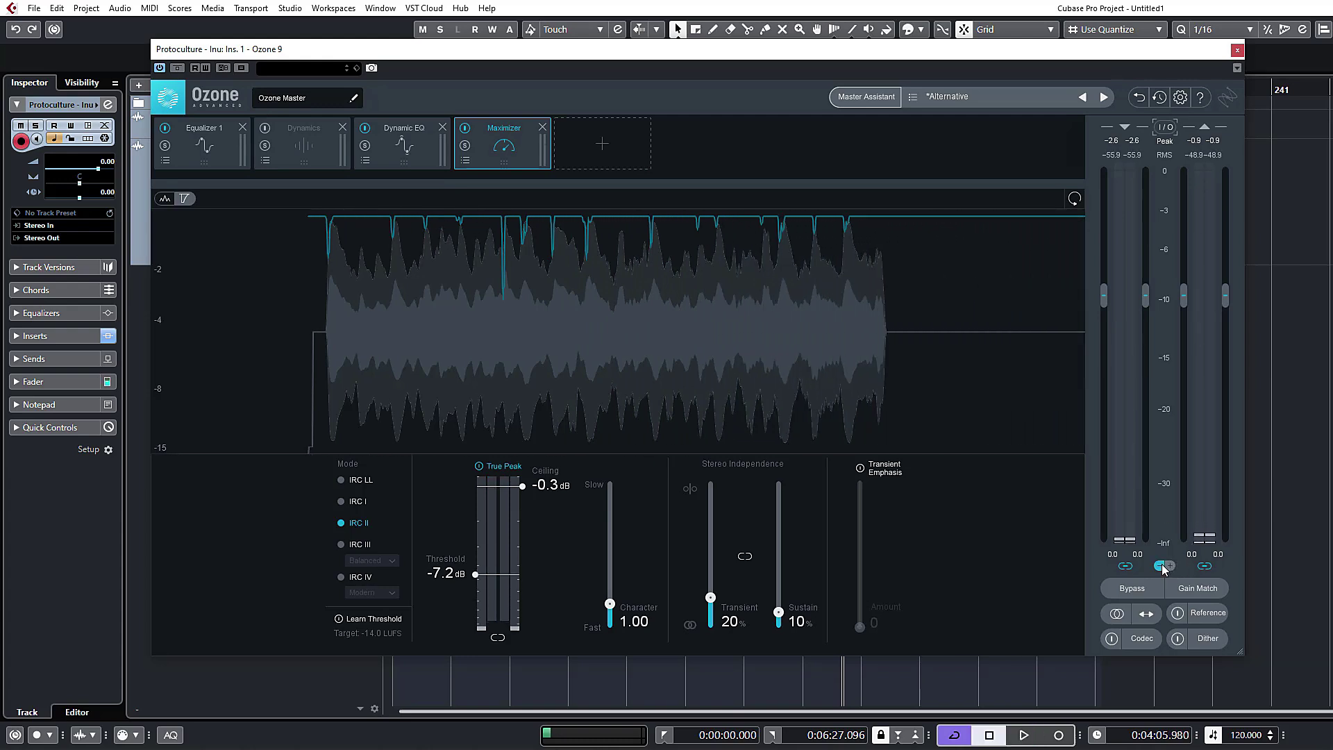
{"action": "left_click", "coordinate": [1161, 566]}
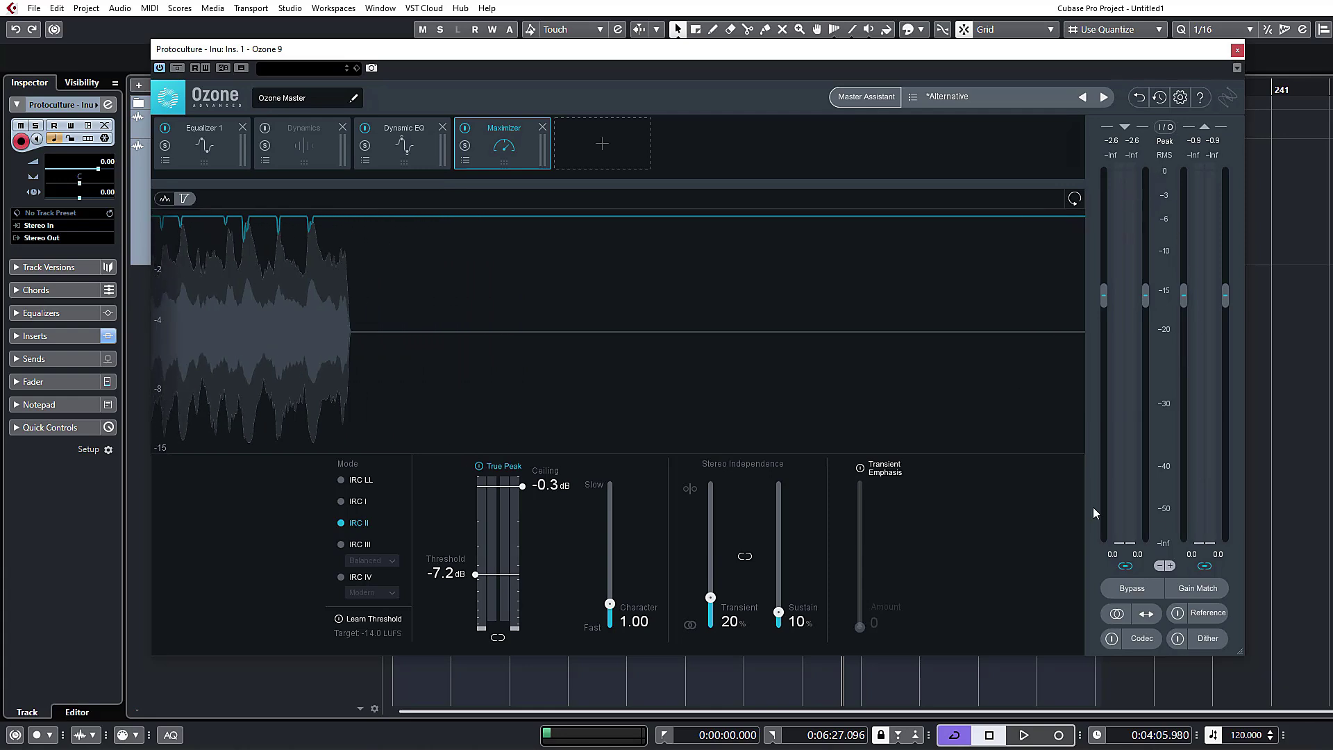
Play the track while switching Bypass on and off to compare the original with the master, leaving Bypass off.
{"action": "key", "text": "space"}
{"action": "left_click", "coordinate": [1137, 589]}
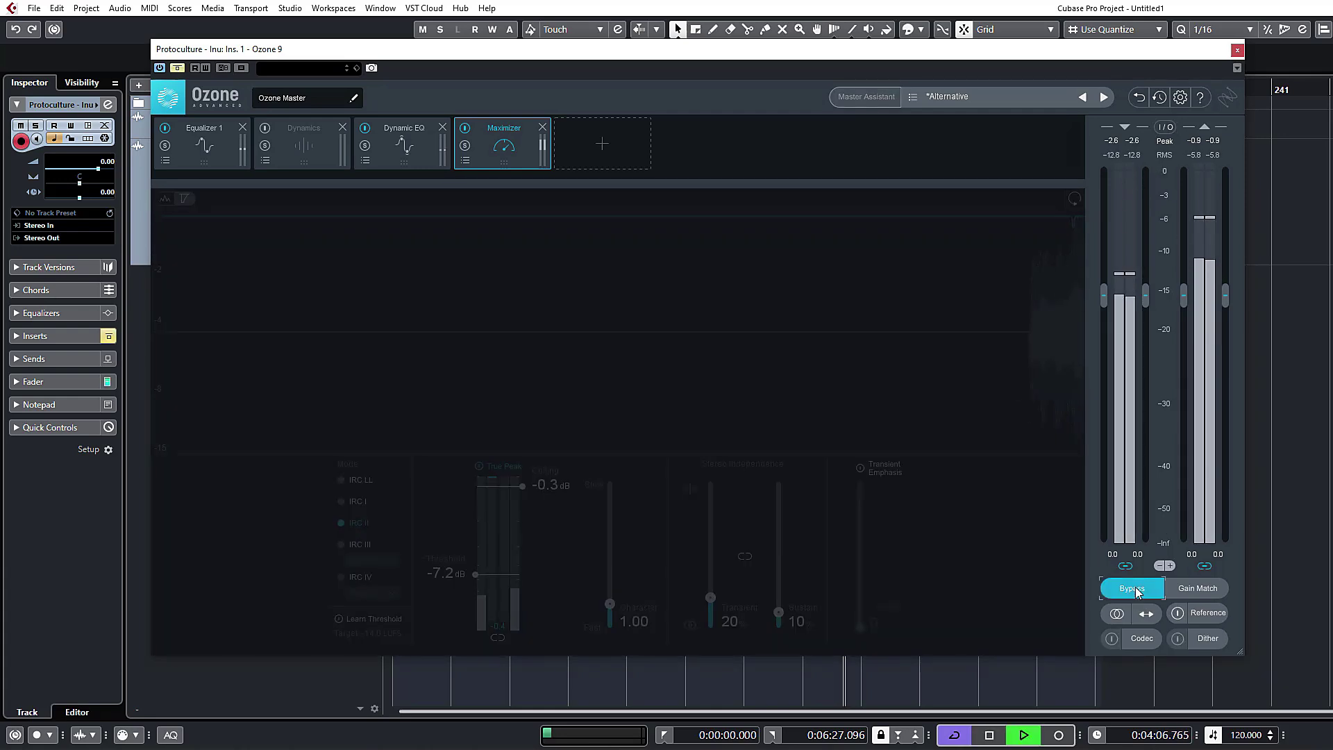
{"action": "left_click", "coordinate": [1137, 590]}
{"action": "left_click", "coordinate": [1139, 591]}
{"action": "key", "text": "space"}
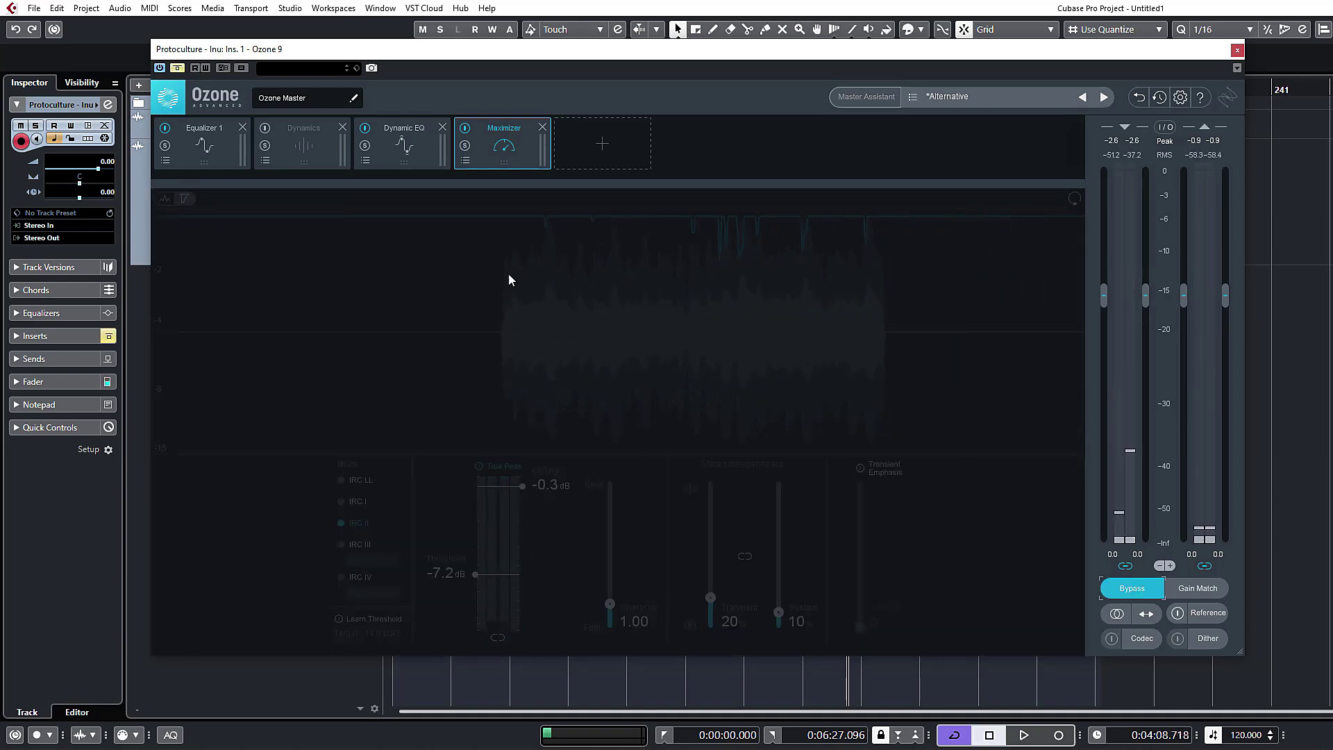
{"action": "left_click", "coordinate": [1134, 590]}
{"action": "left_click", "coordinate": [1136, 590]}
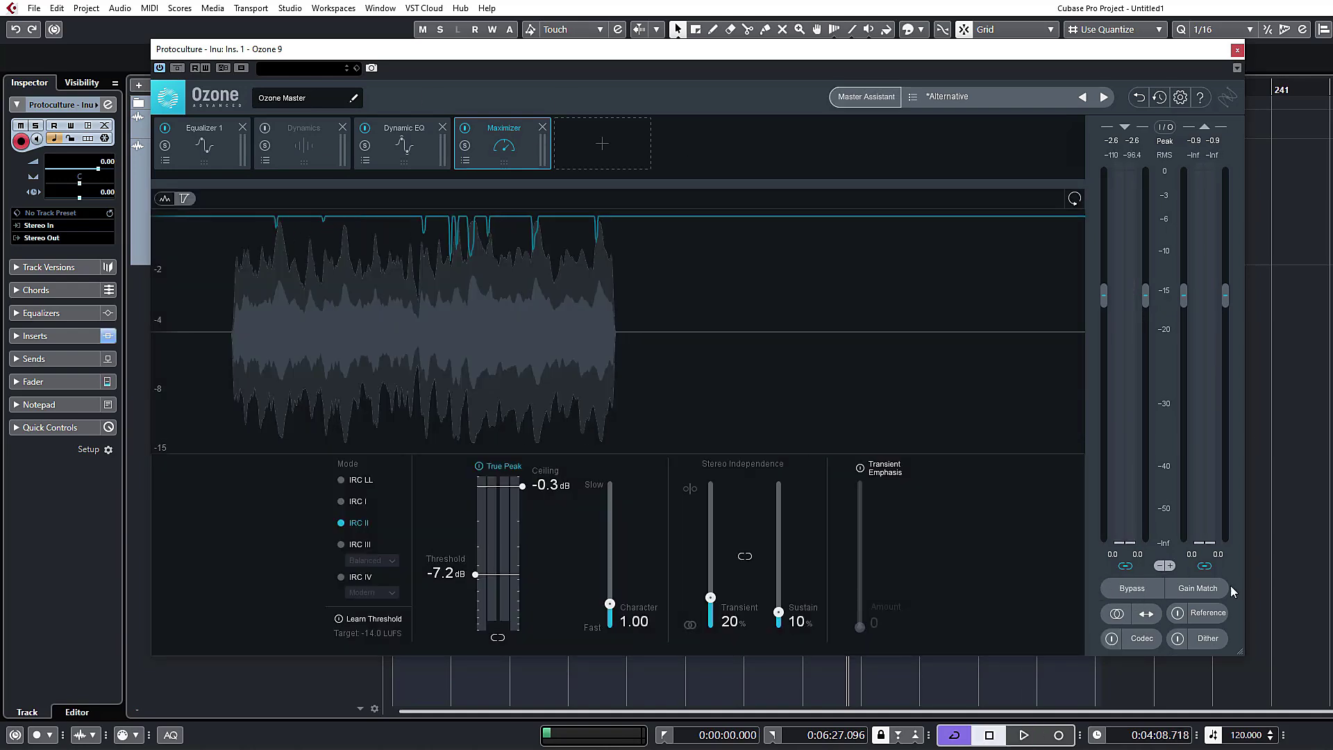
Enable Gain Match, compare the bypassed and mastered track during playback, and turn Gain Match off again.
{"action": "left_click", "coordinate": [1202, 588]}
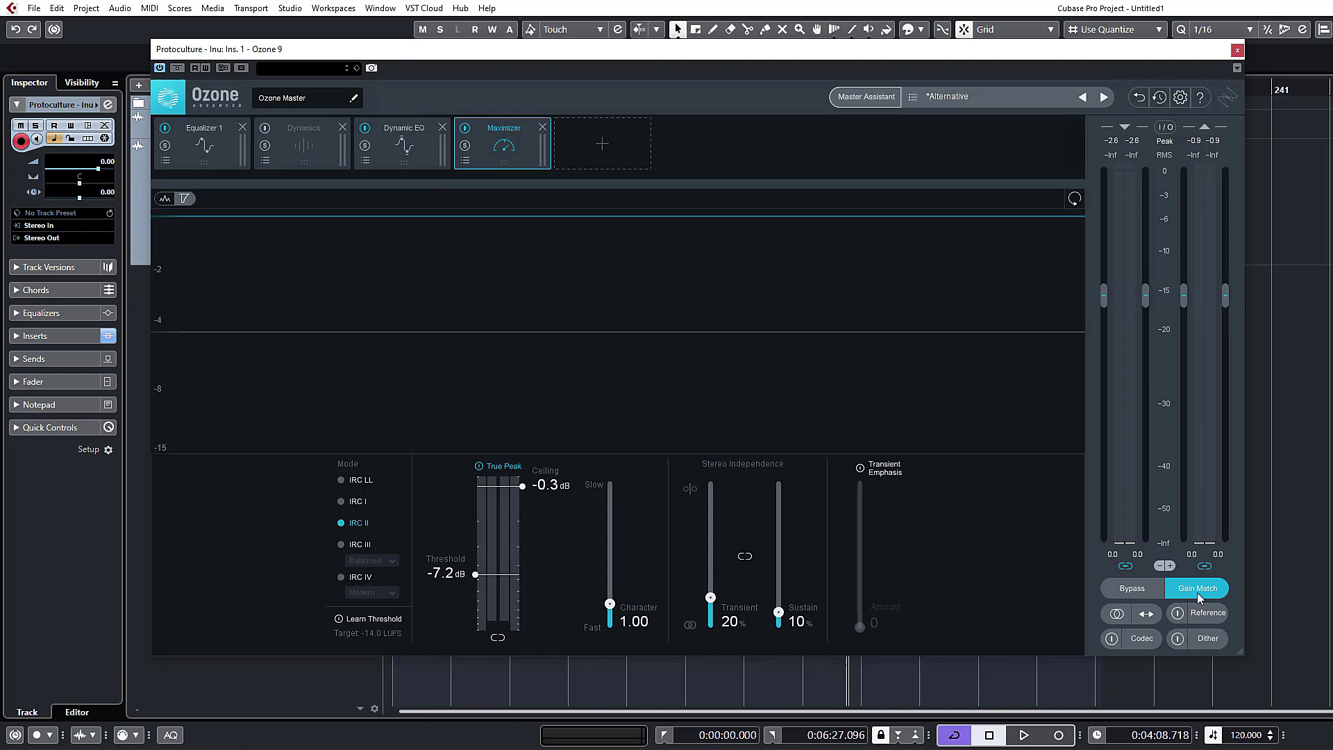
{"action": "key", "text": "space"}
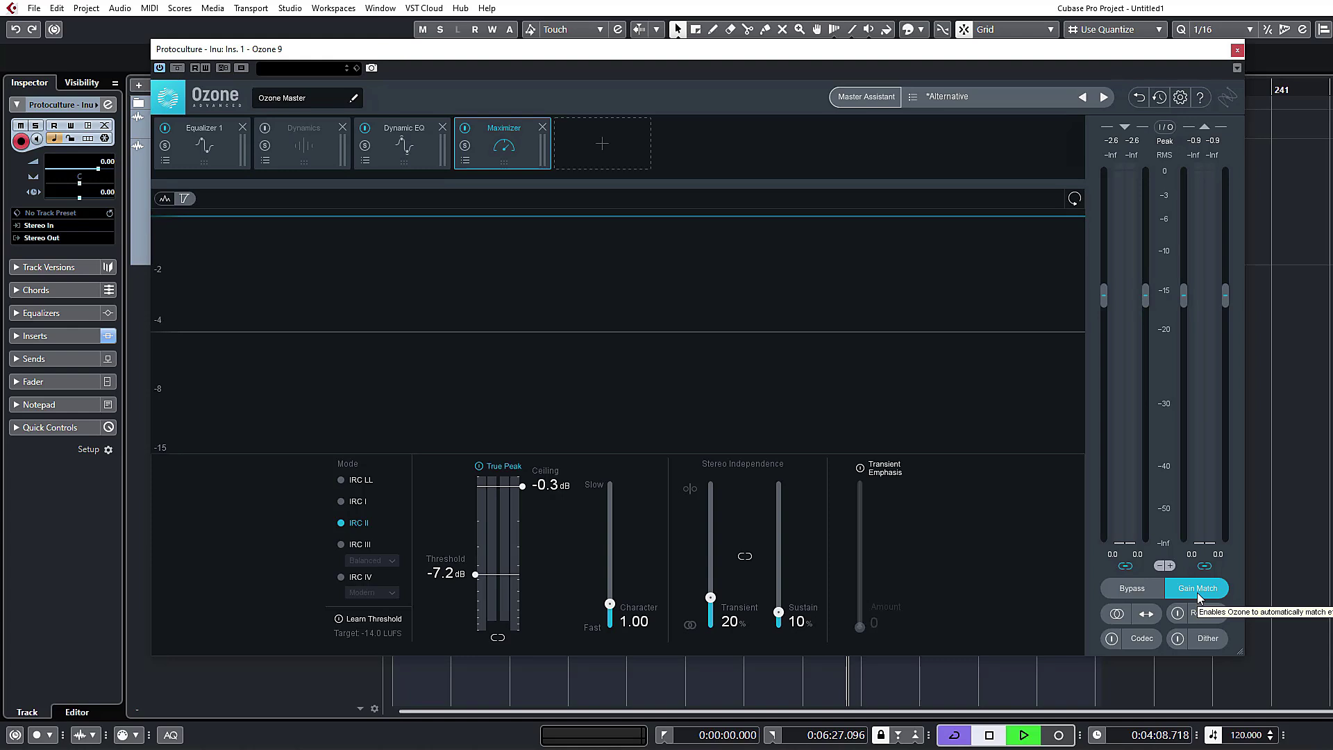
{"action": "left_click", "coordinate": [1128, 589]}
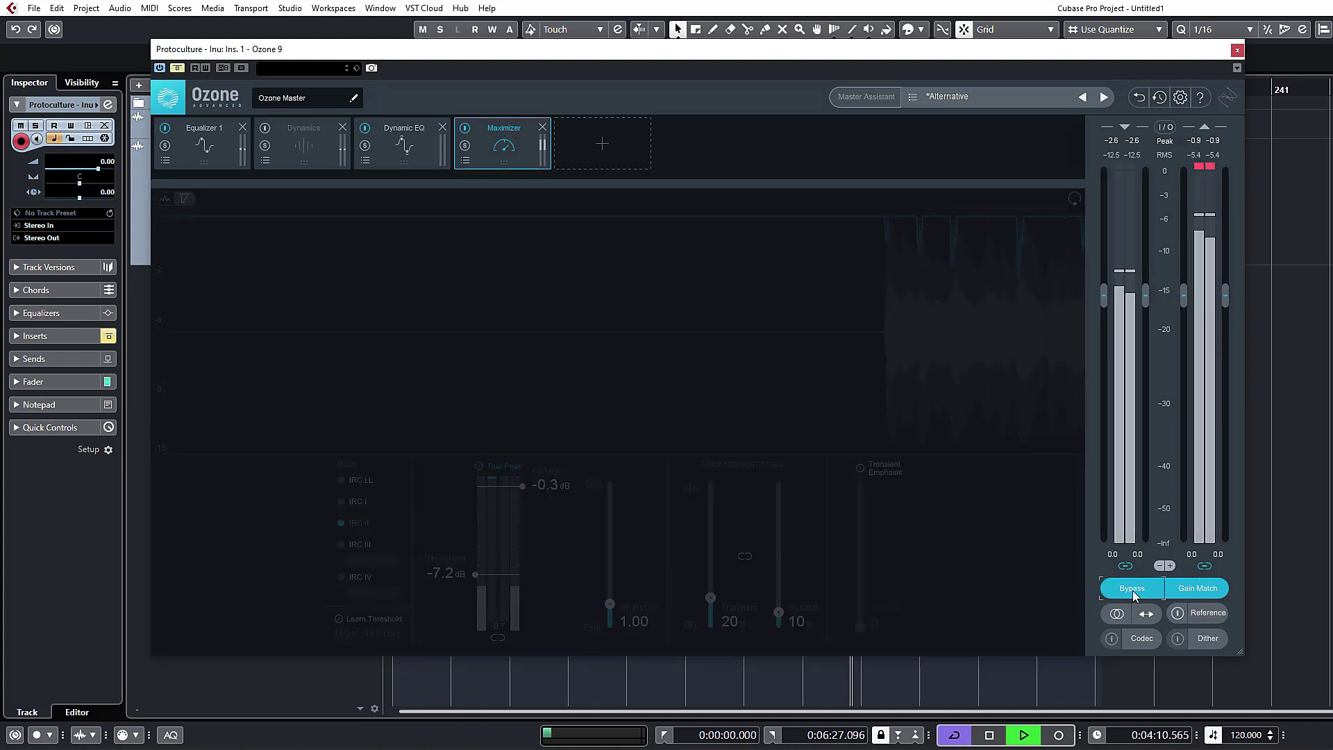
{"action": "left_click", "coordinate": [1132, 591]}
{"action": "key", "text": "space"}
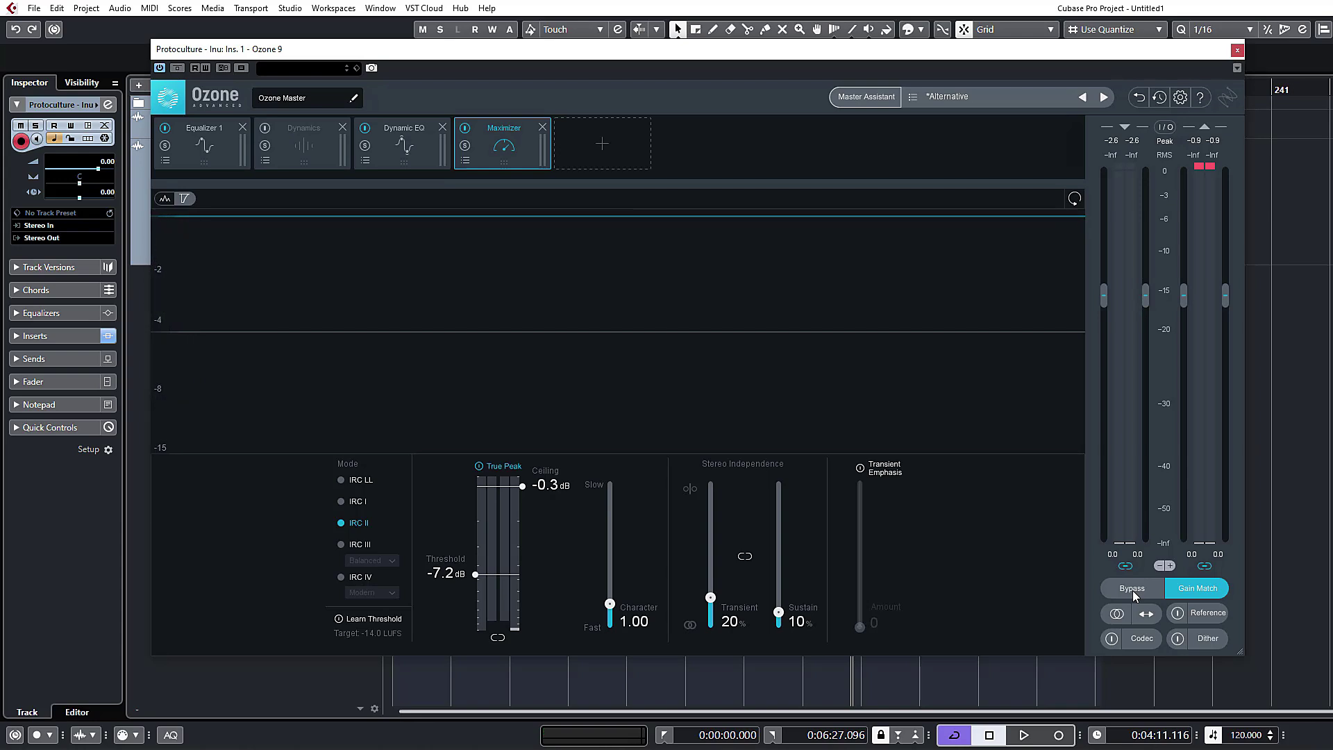
{"action": "key", "text": "space"}
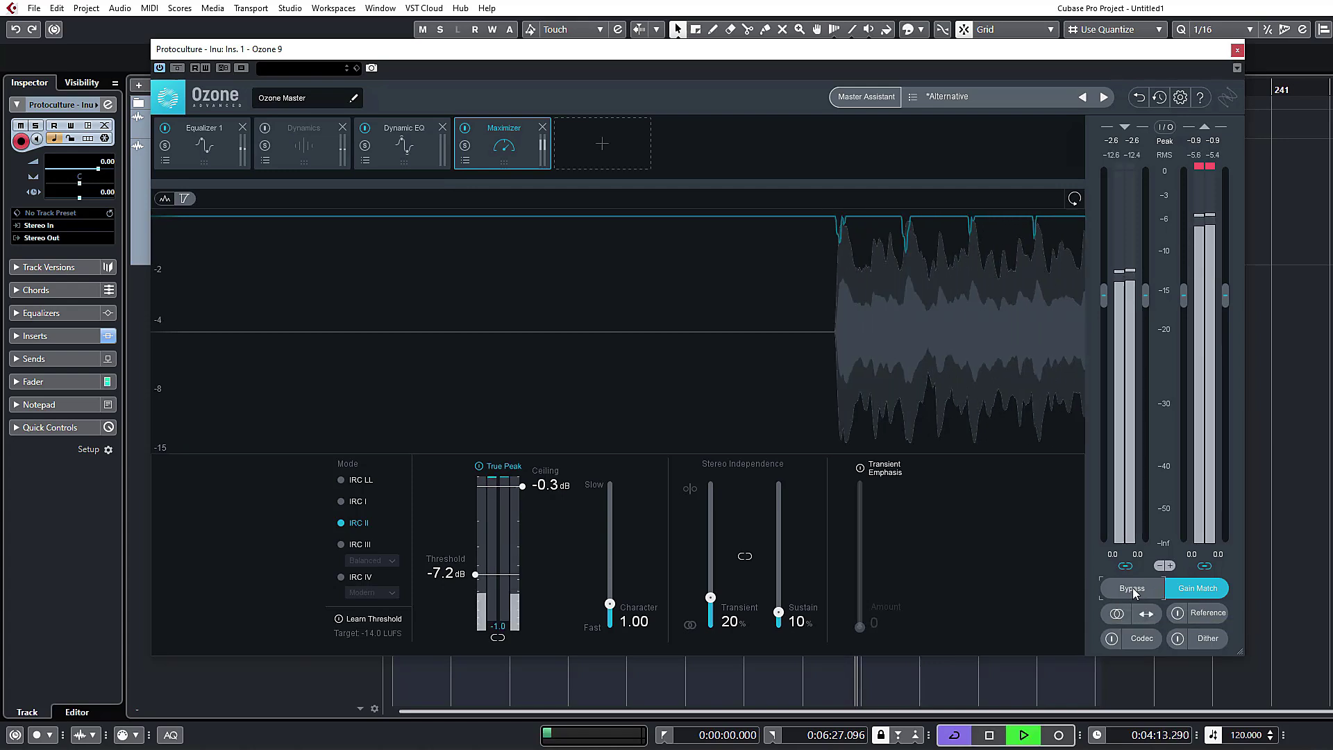
{"action": "left_click", "coordinate": [1144, 597]}
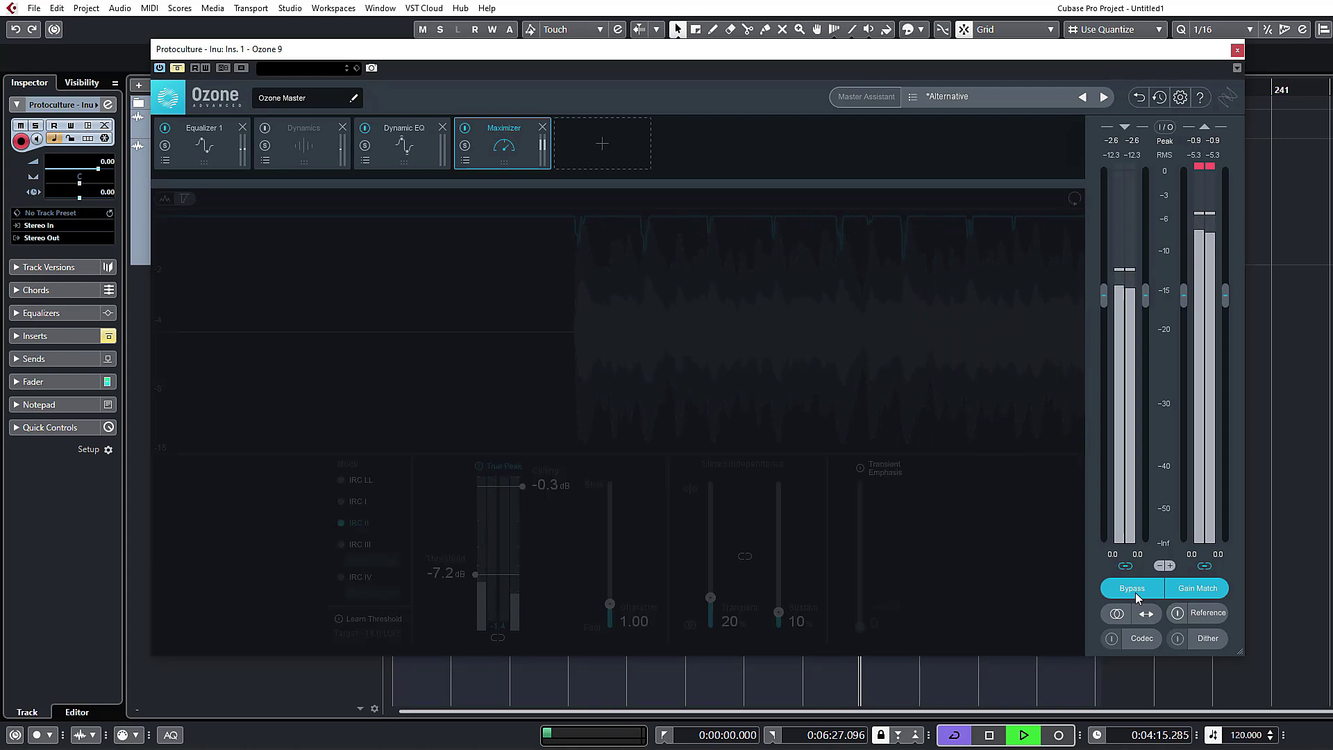
{"action": "left_click", "coordinate": [1136, 594]}
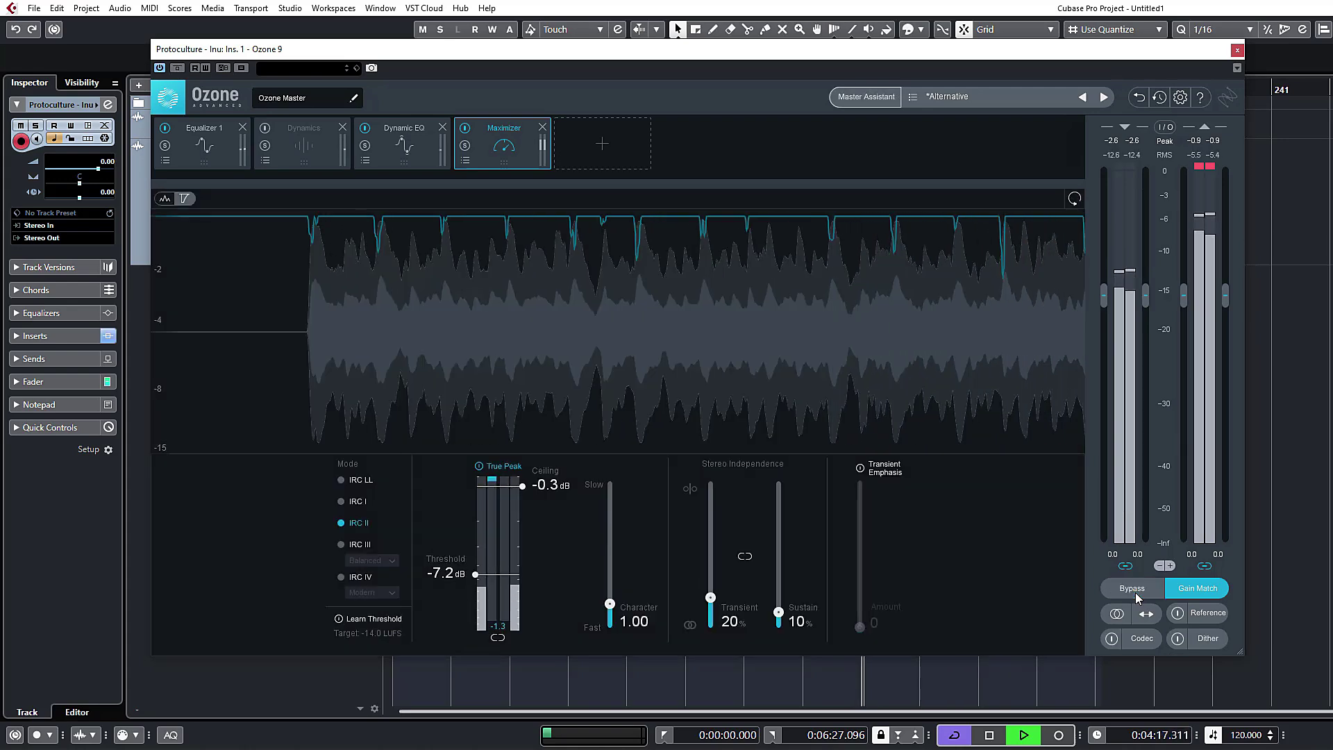
{"action": "left_click", "coordinate": [1136, 593]}
{"action": "left_click", "coordinate": [1135, 593]}
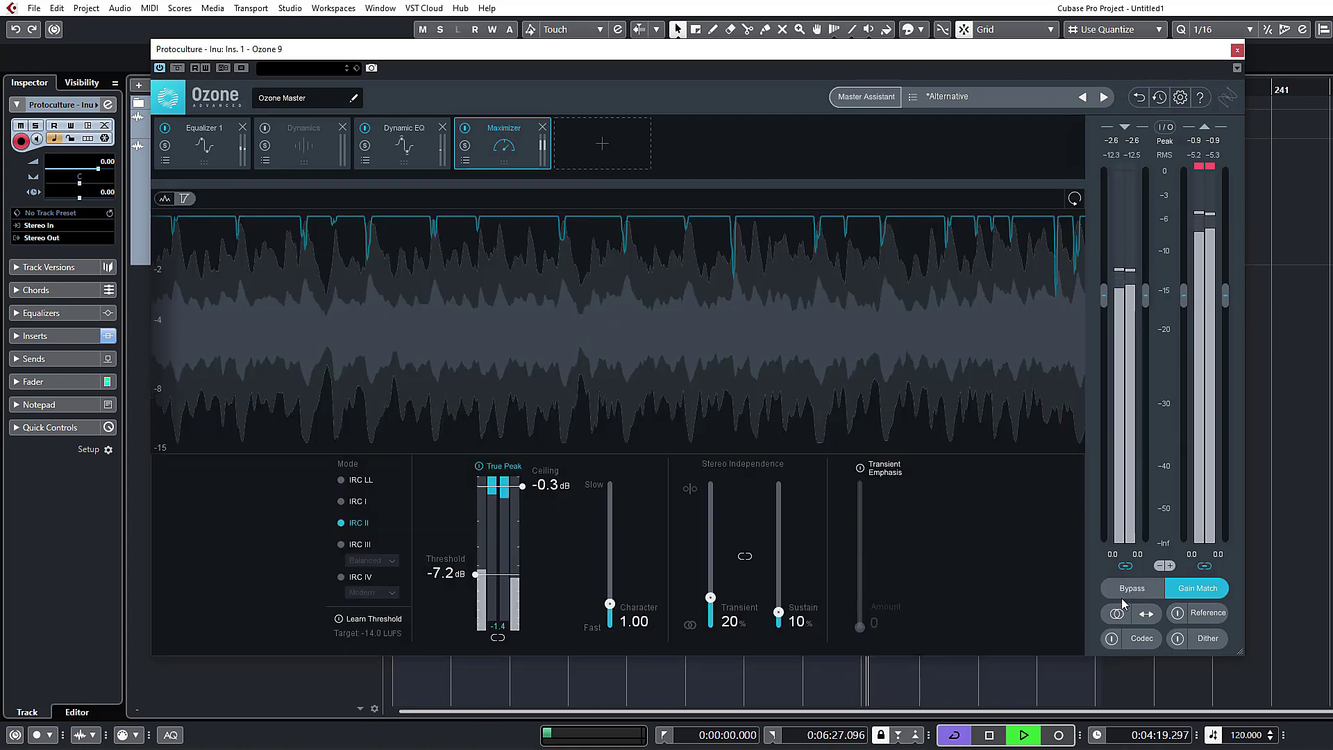
{"action": "key", "text": "space"}
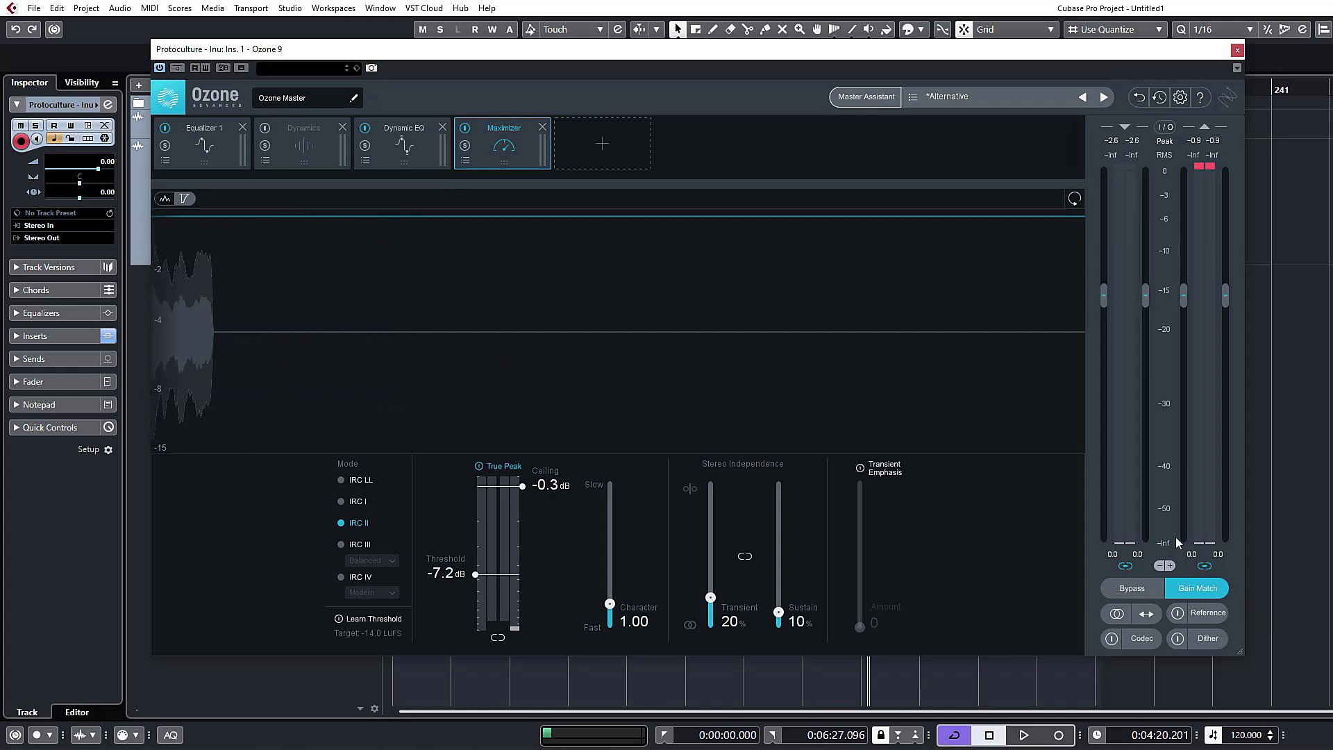
{"action": "left_click", "coordinate": [1192, 585]}
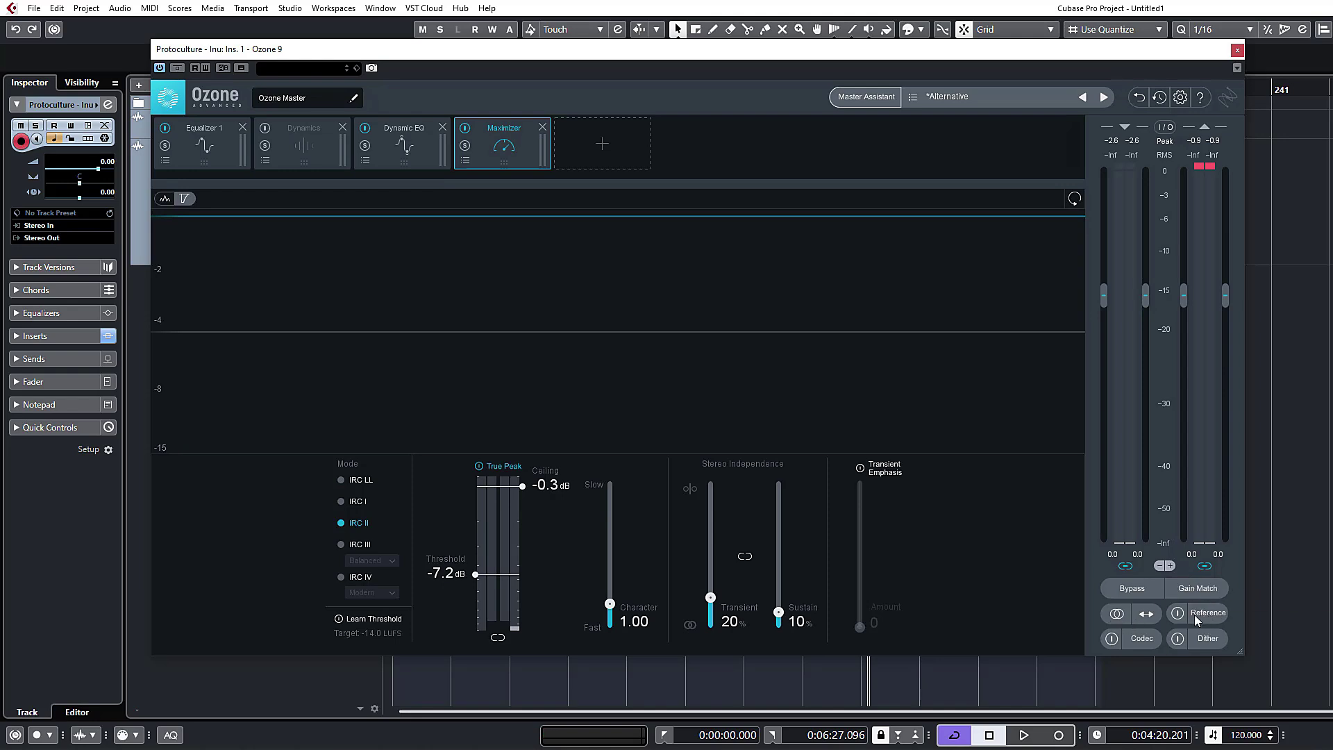
Turn on Codec Preview and audition the track as AAC at 96 and 112 kbps and MP3 at 112 and 96 kbps.
{"action": "left_click", "coordinate": [1141, 639]}
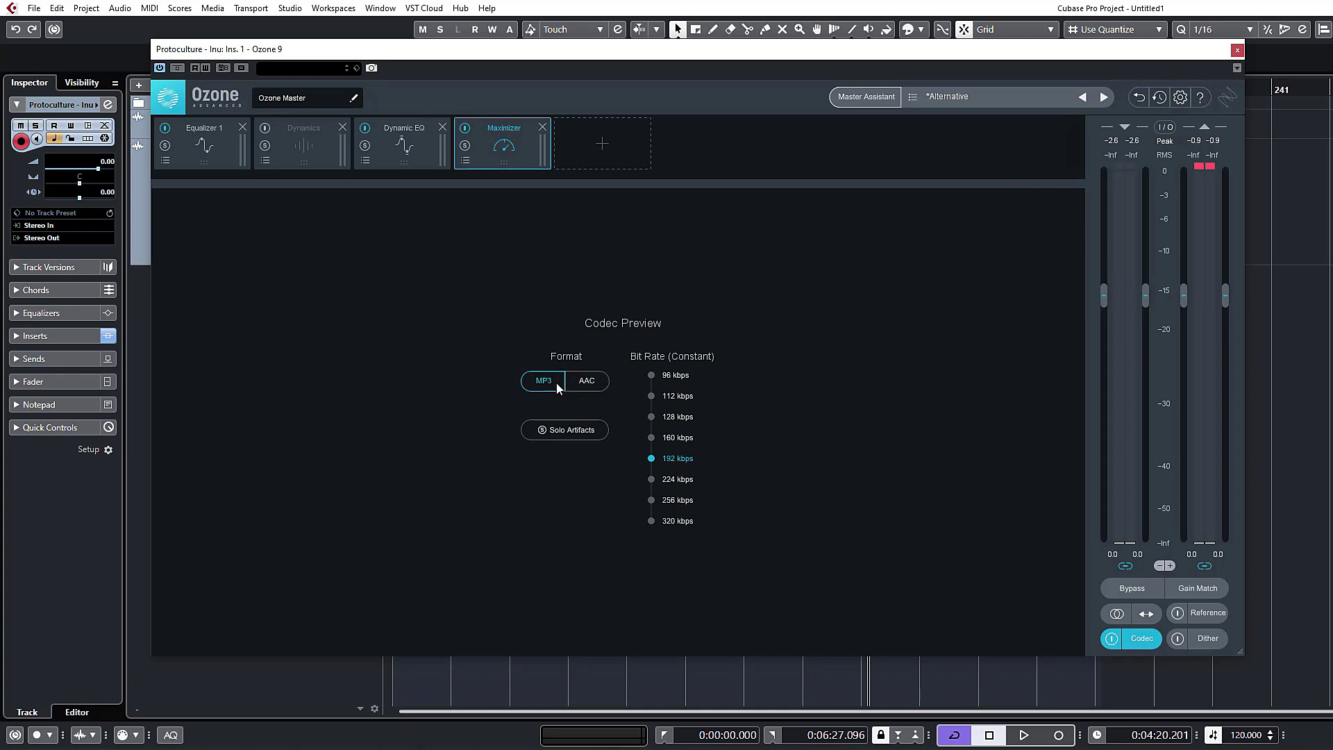
{"action": "left_click", "coordinate": [582, 381]}
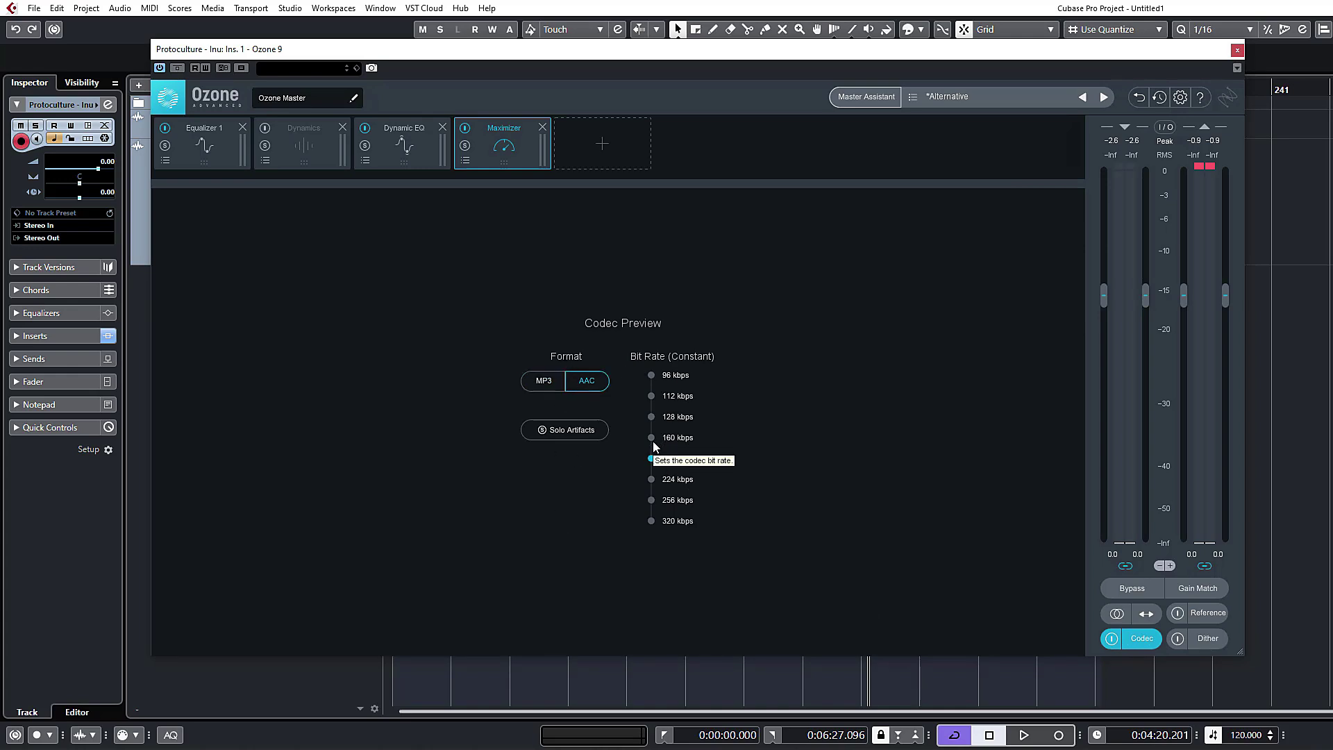
{"action": "key", "text": "space"}
{"action": "left_click", "coordinate": [653, 382]}
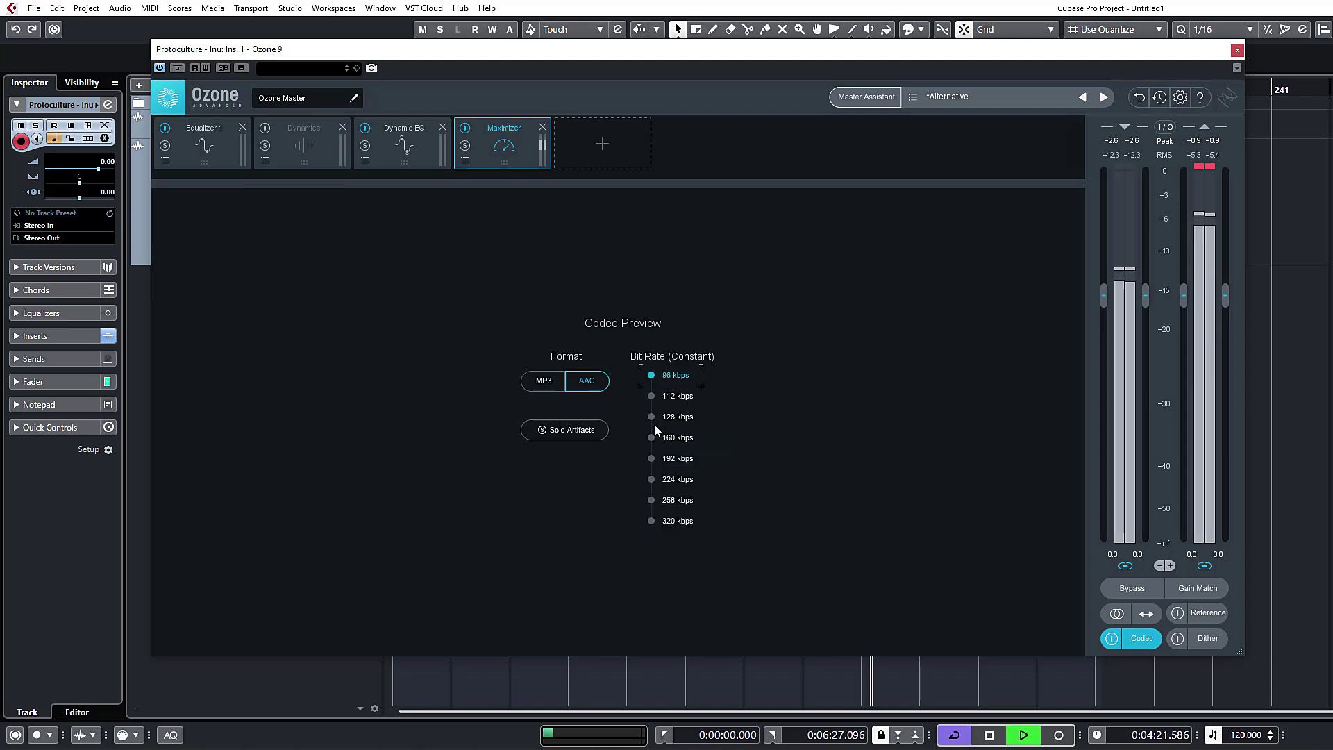
{"action": "left_click", "coordinate": [650, 397]}
{"action": "left_click", "coordinate": [547, 381]}
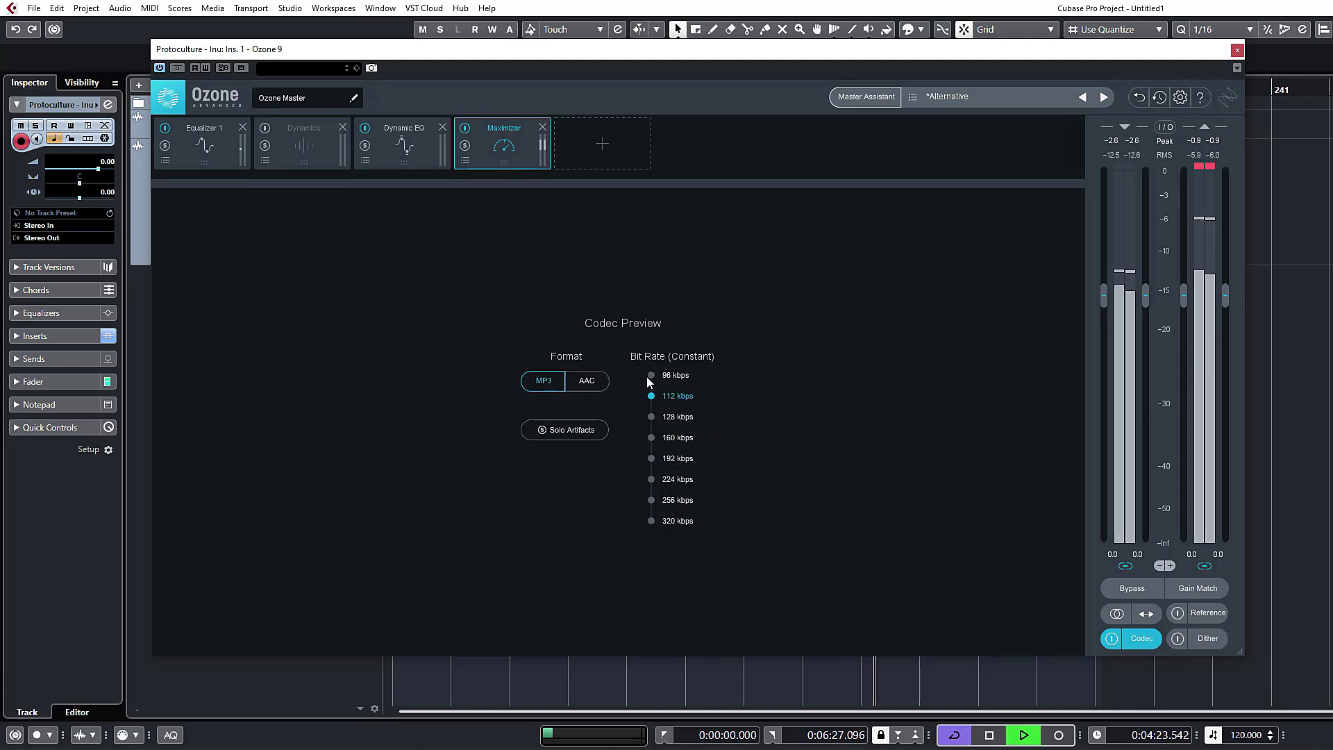
{"action": "left_click", "coordinate": [651, 376]}
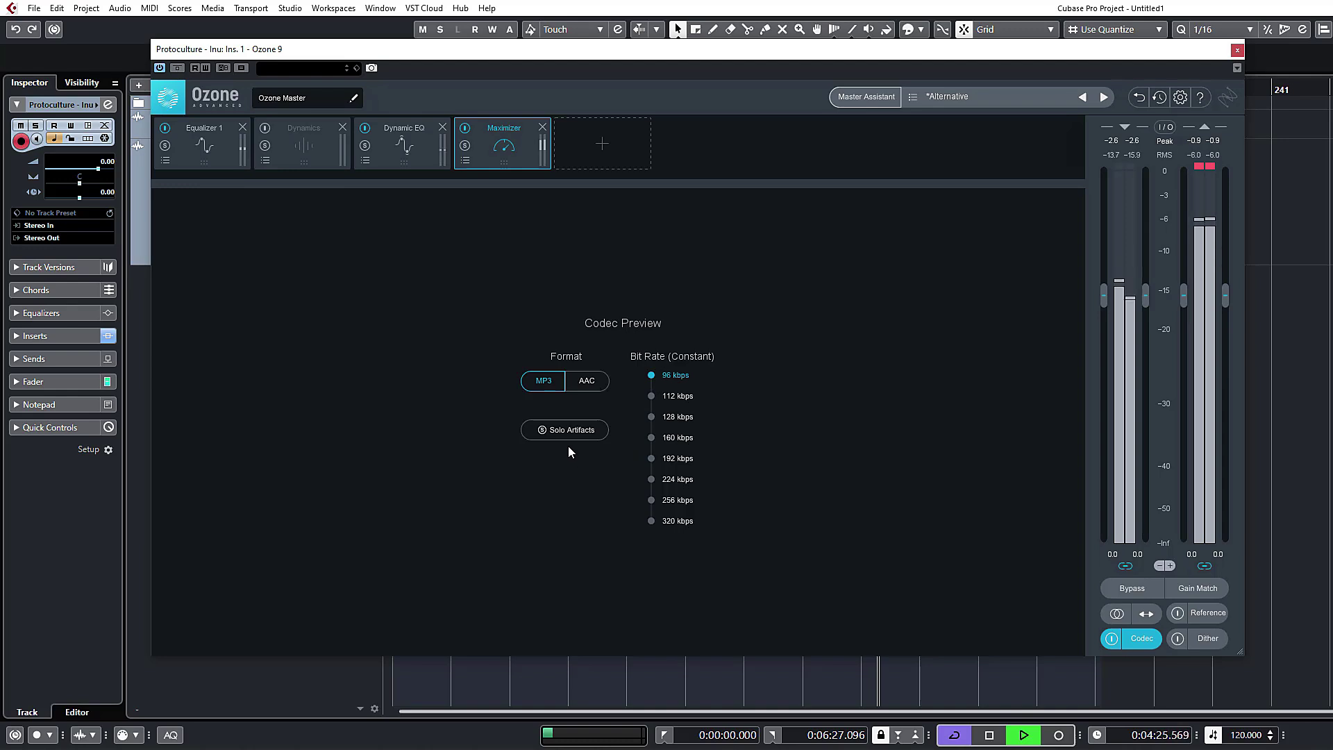
{"action": "key", "text": "space"}
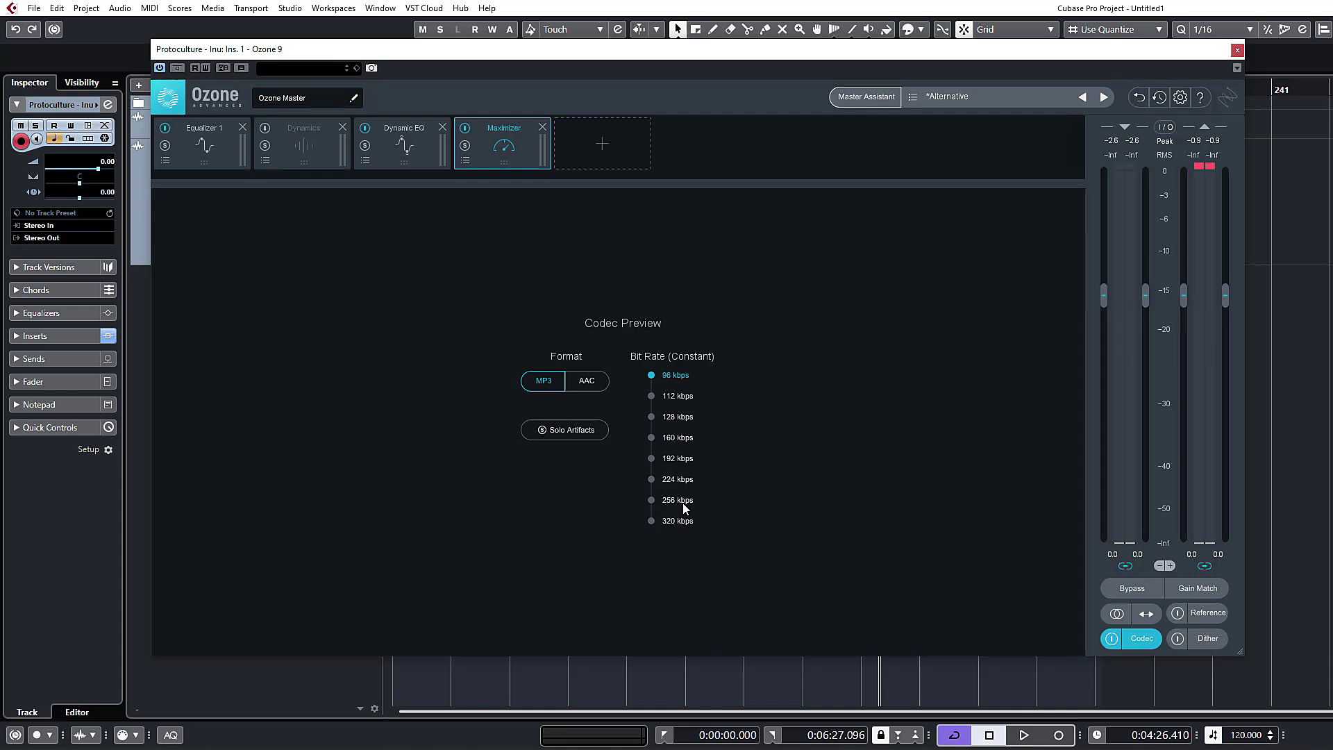
Switch the codec format to AAC and compare 128 and 192 kbps during playback, leaving the bit rate at 128 kbps.
{"action": "left_click", "coordinate": [590, 384]}
{"action": "left_click", "coordinate": [652, 459]}
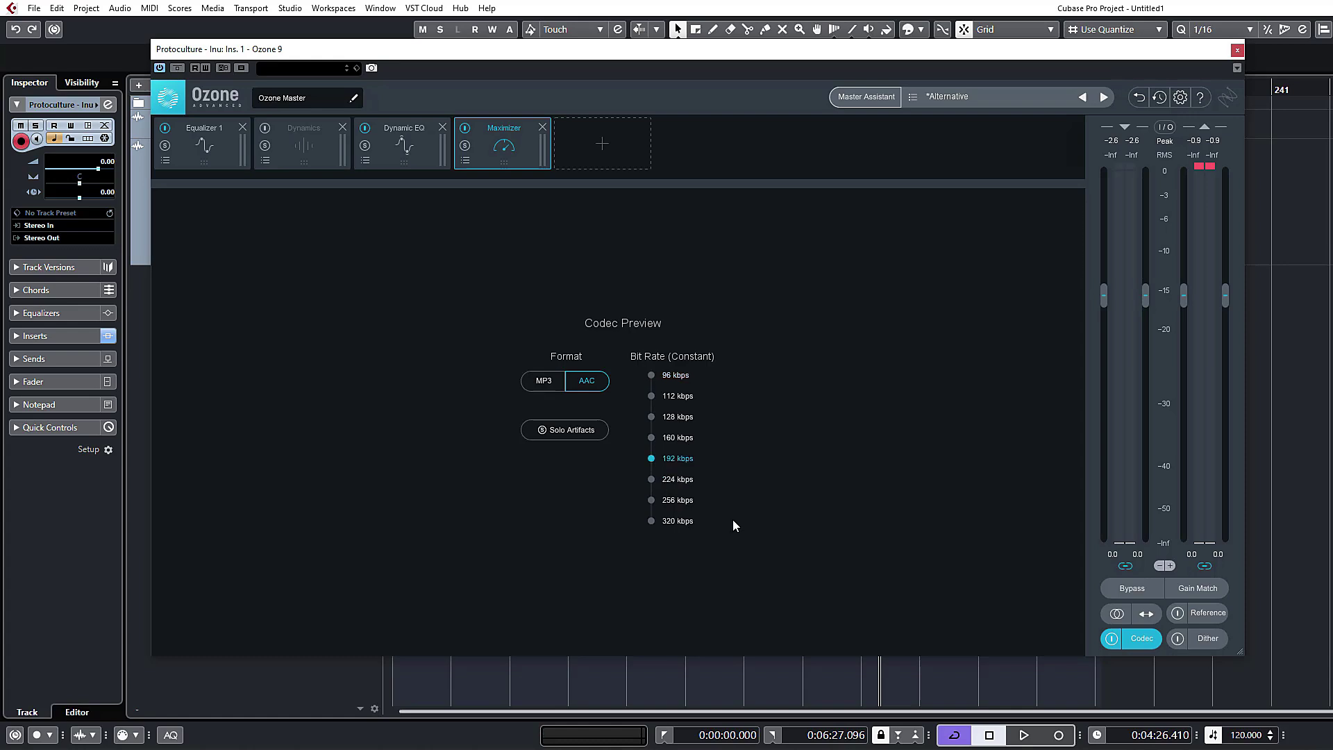
{"action": "left_click", "coordinate": [652, 419]}
{"action": "key", "text": "space"}
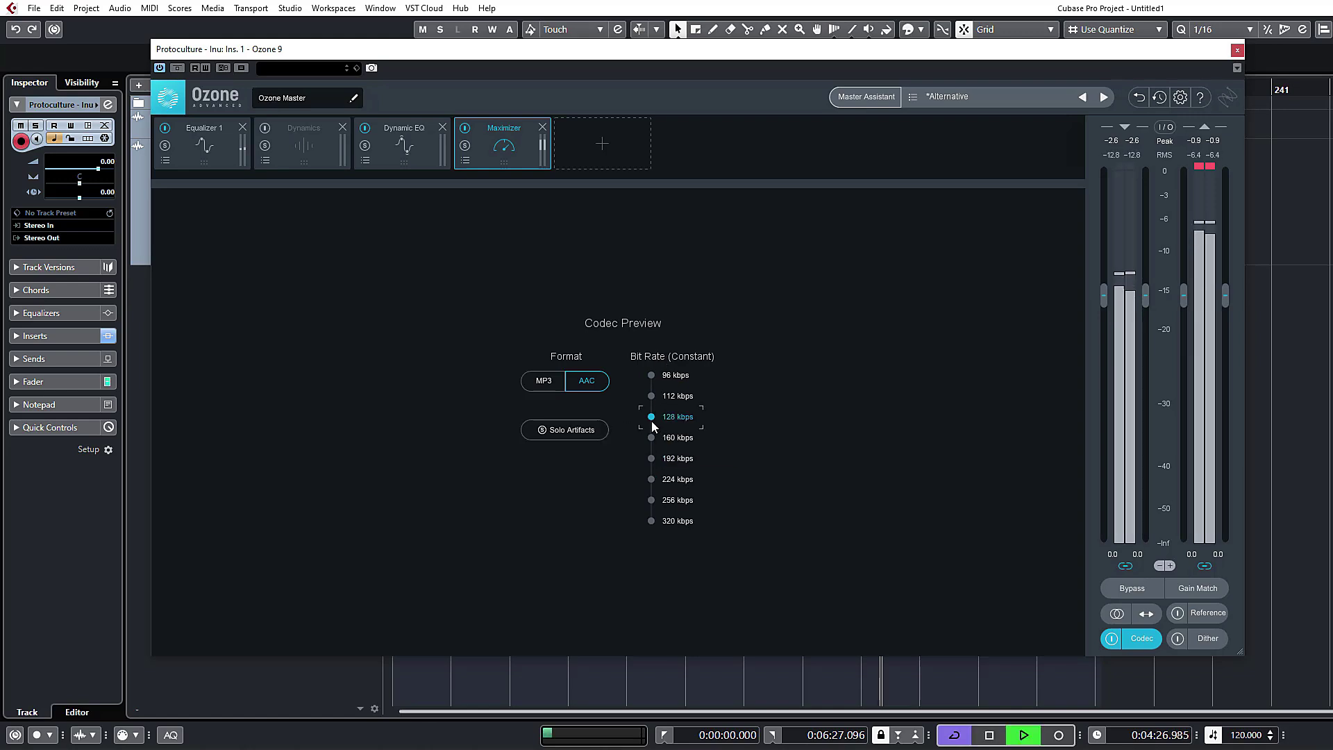
{"action": "left_click", "coordinate": [651, 460]}
{"action": "left_click", "coordinate": [651, 418]}
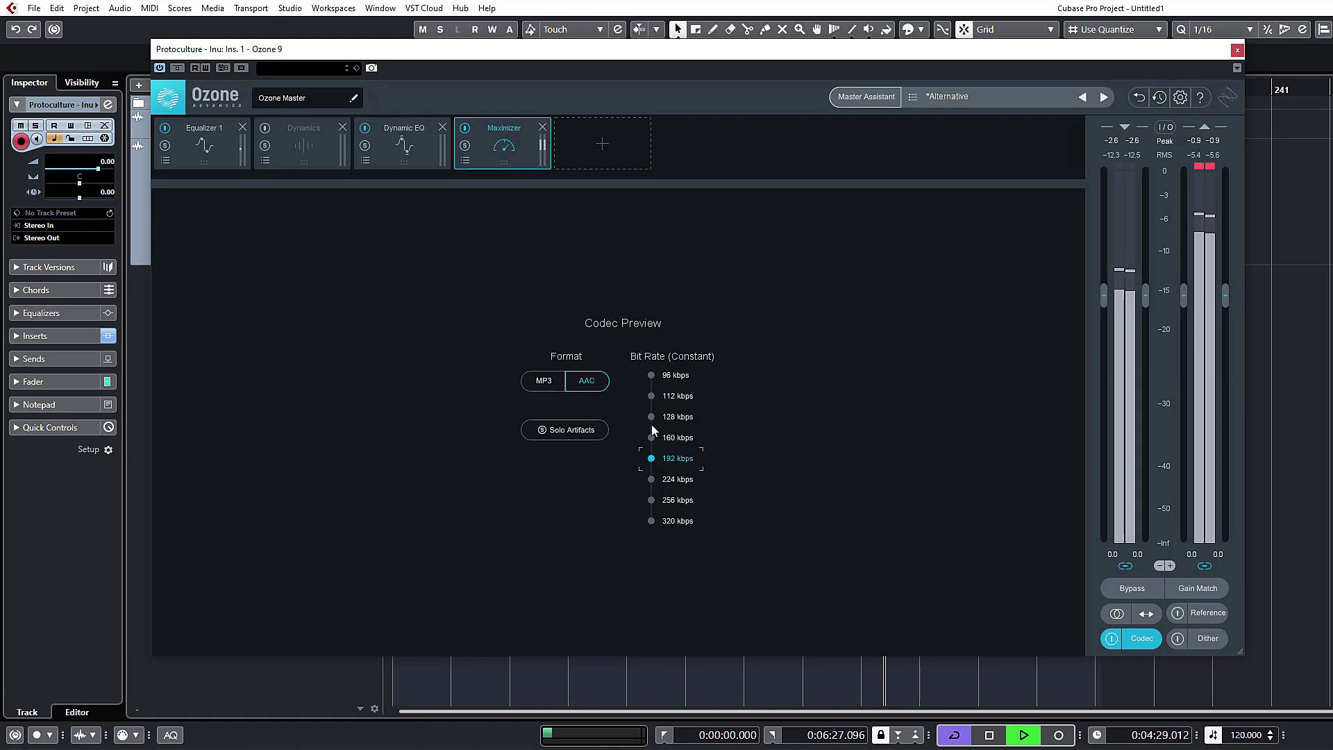
{"action": "key", "text": "space"}
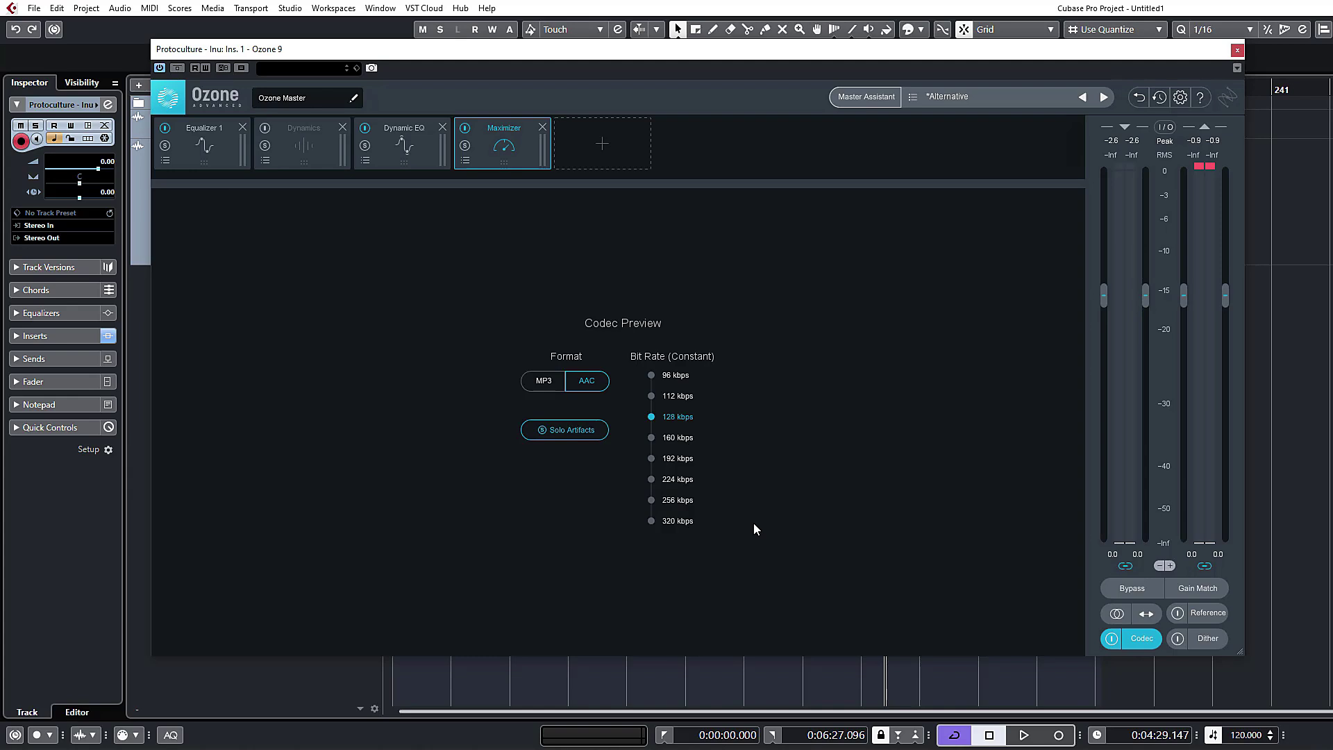
With Solo Artifacts on, listen to the AAC codec artifacts at 128, 320 and 96 kbps, and stop playback.
{"action": "key", "text": "space"}
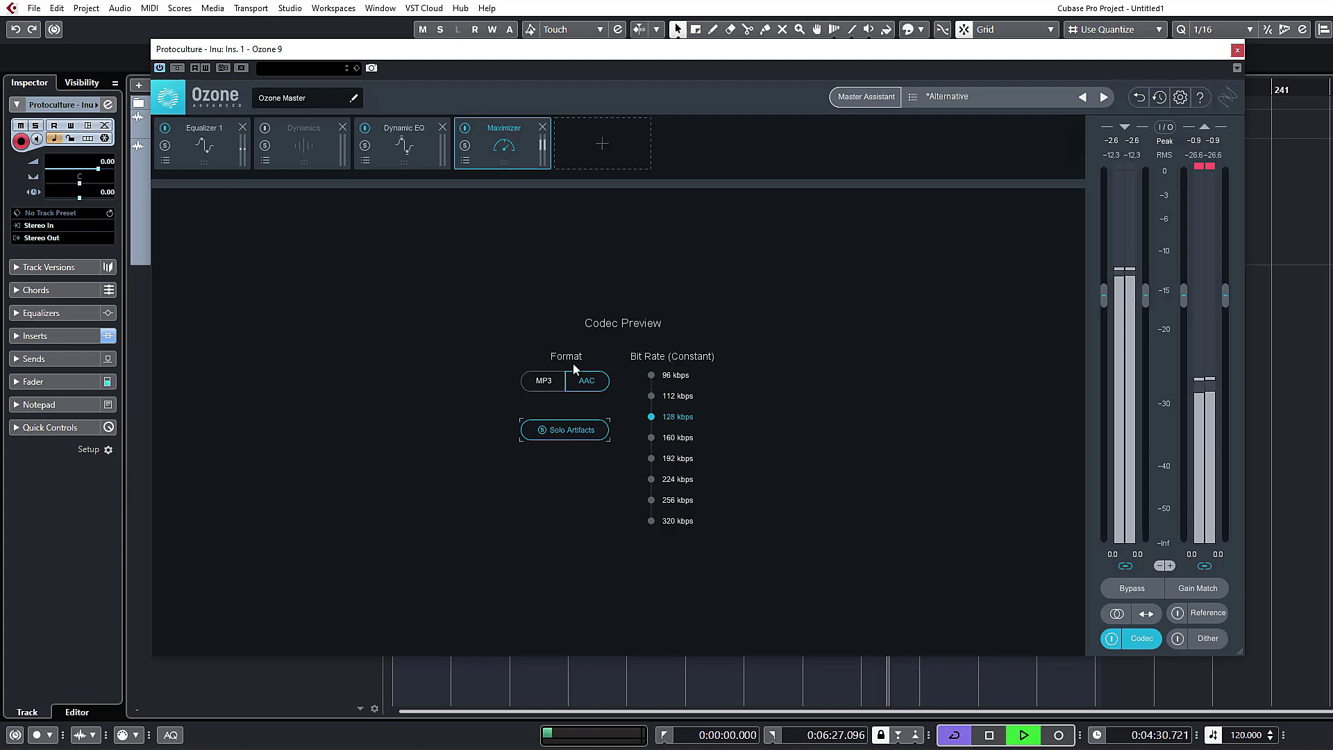
{"action": "key", "text": "space"}
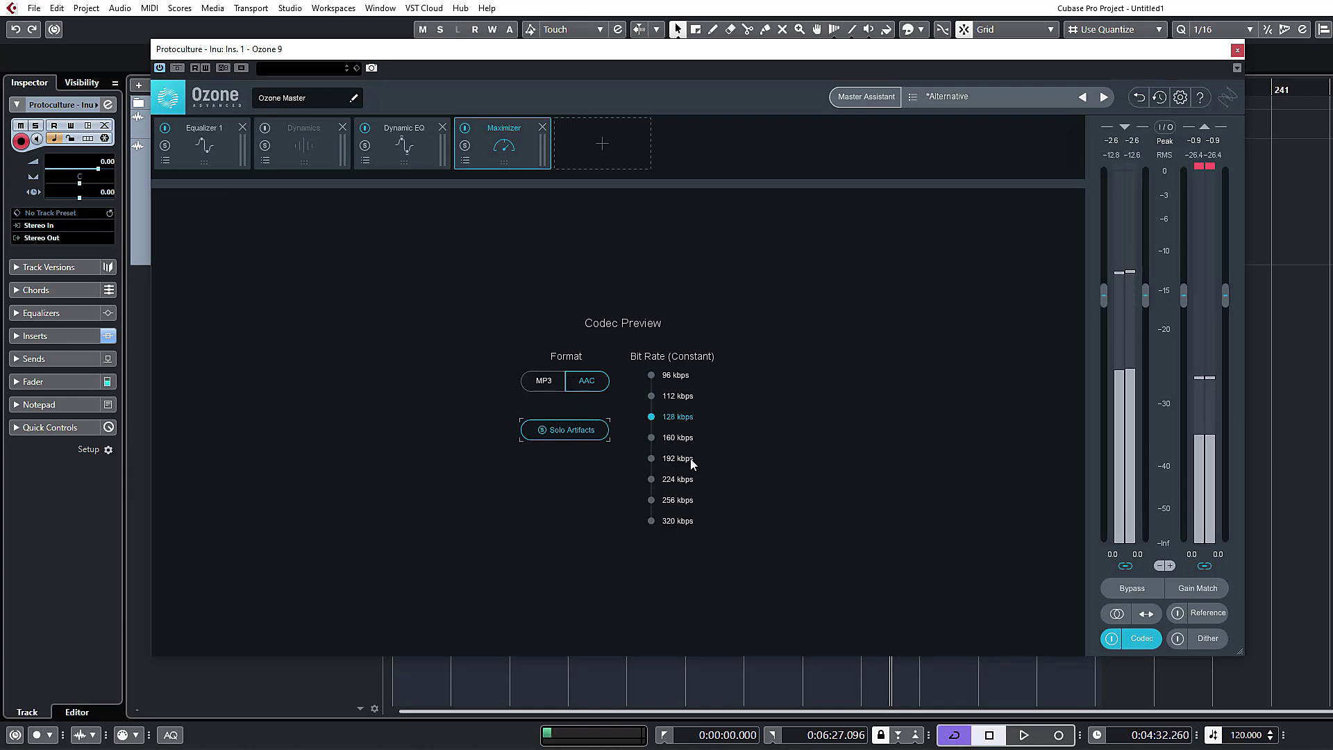
{"action": "left_click", "coordinate": [653, 522]}
{"action": "key", "text": "space"}
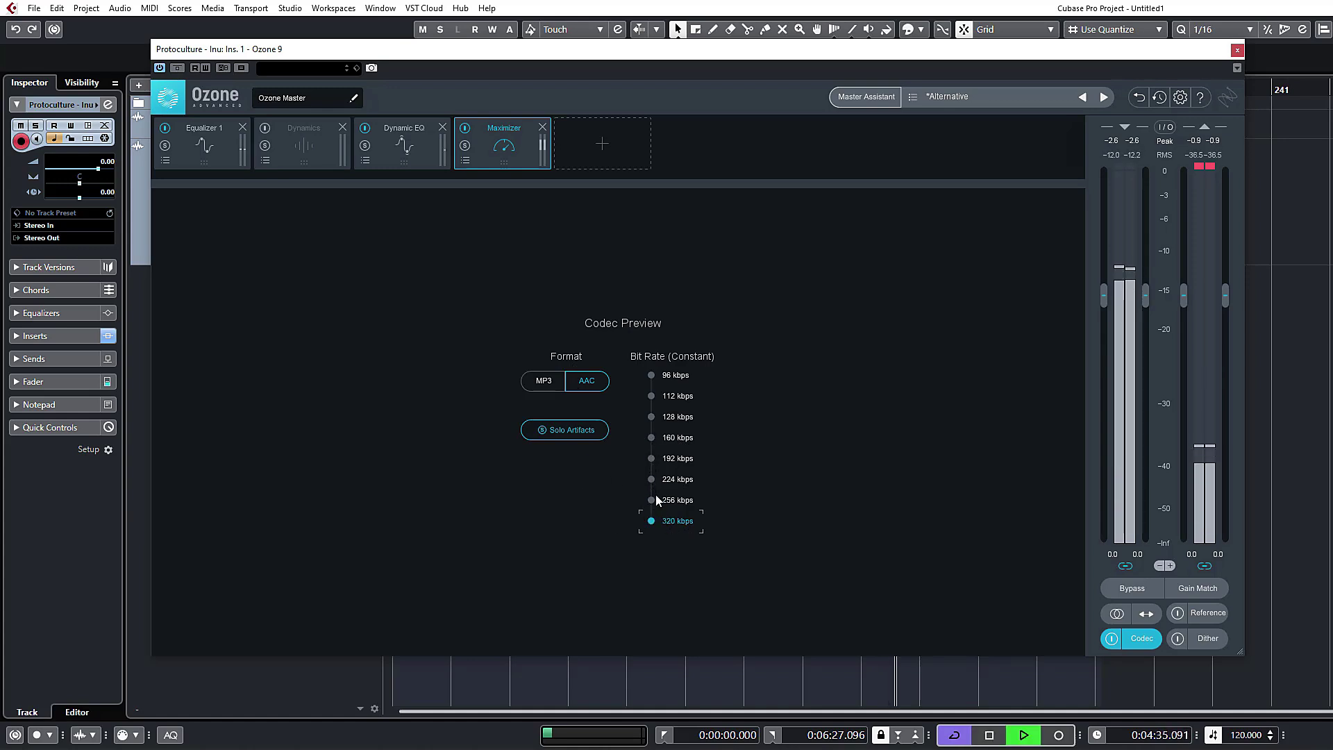
{"action": "left_click", "coordinate": [653, 376]}
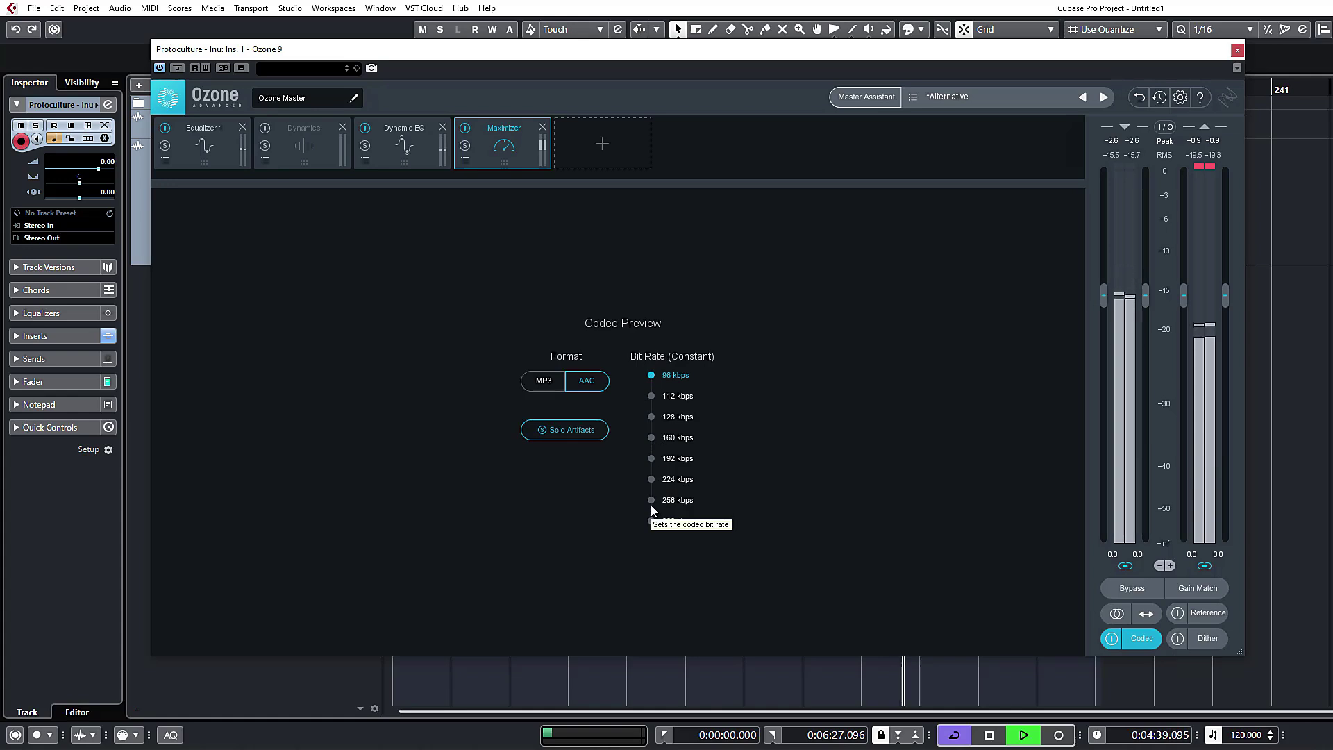
{"action": "key", "text": "space"}
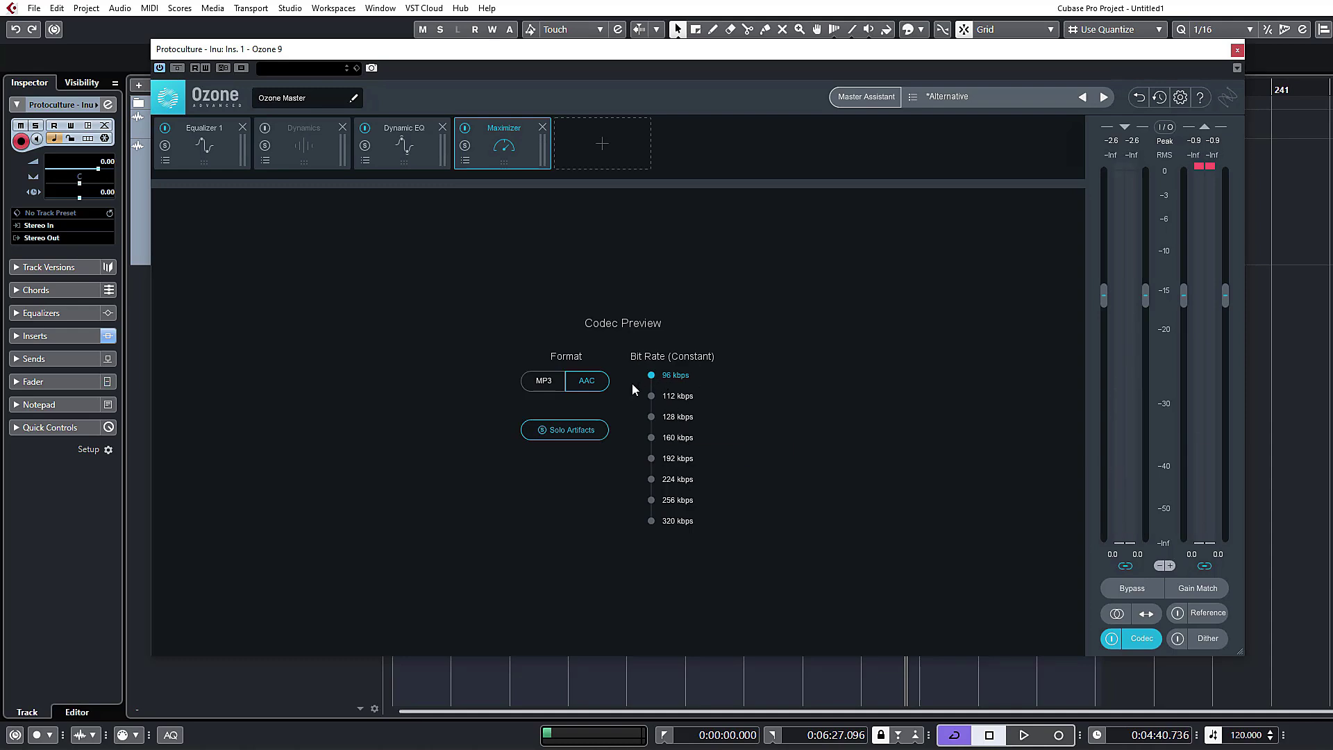
Set the codec preview to MP3 at 320 kbps with Solo Artifacts off, and turn Codec off.
{"action": "left_click", "coordinate": [651, 521]}
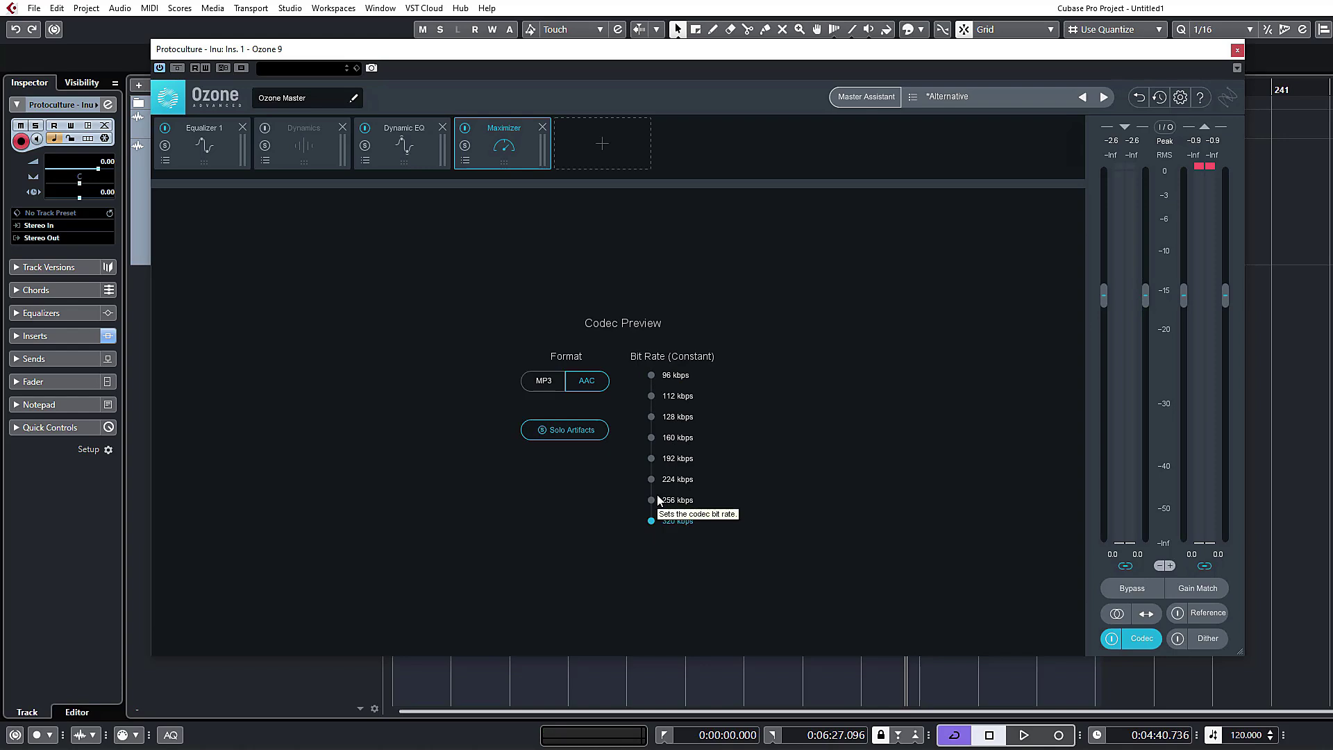
{"action": "left_click", "coordinate": [535, 381]}
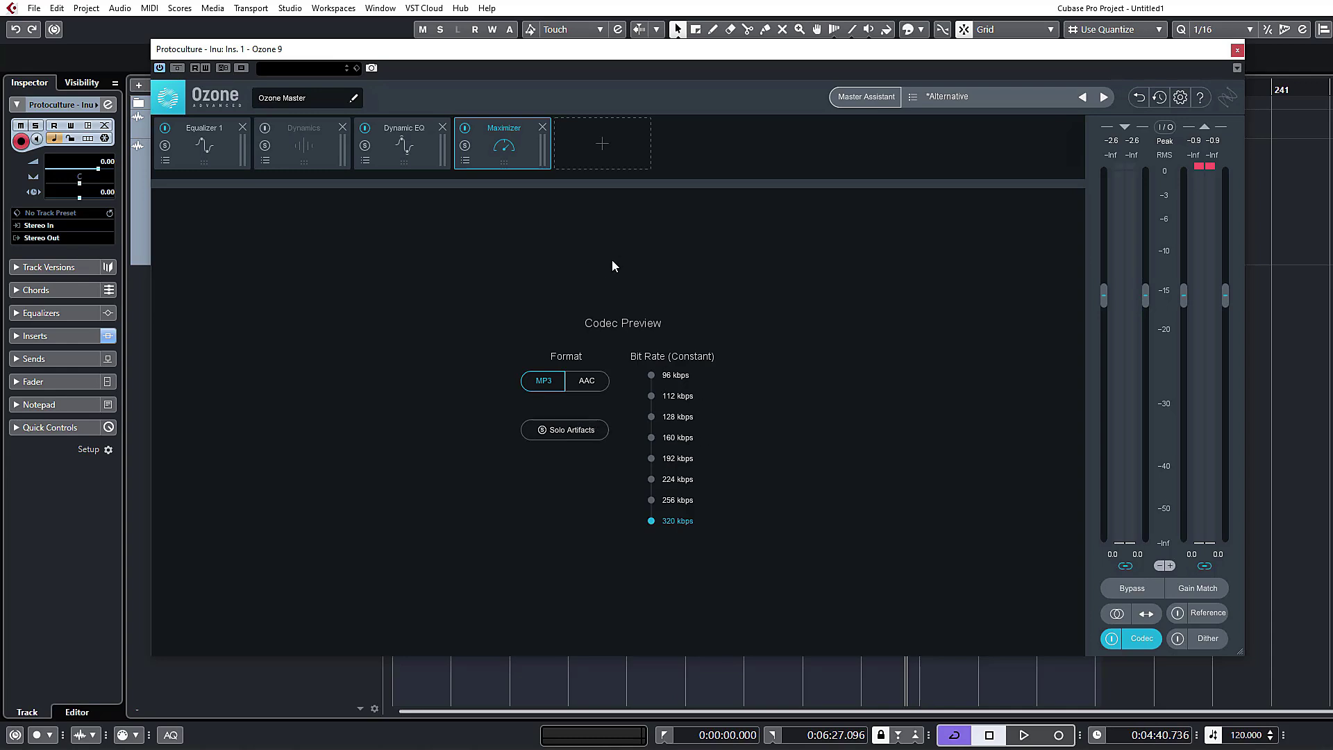
{"action": "left_click", "coordinate": [1146, 644]}
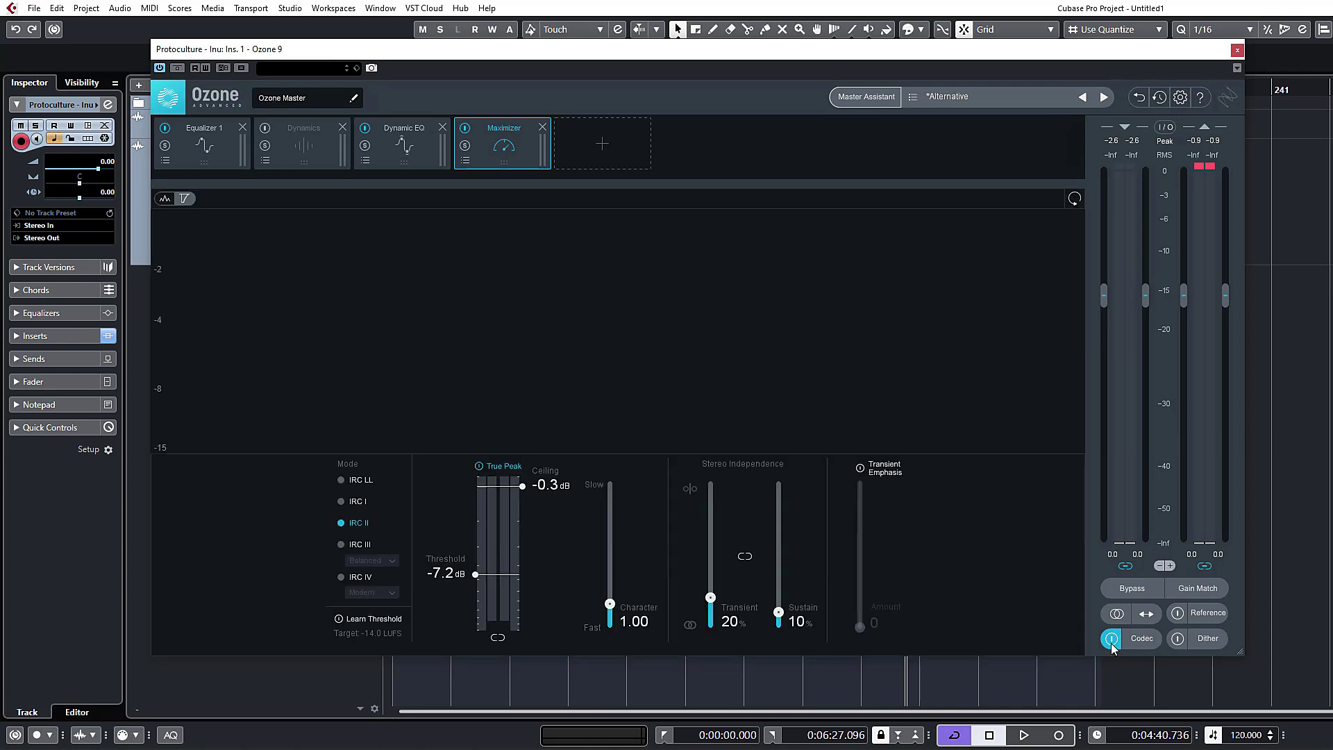
Audition the track in mono and with the left and right channels swapped, leaving both options off and stopping playback.
{"action": "left_click", "coordinate": [1118, 614]}
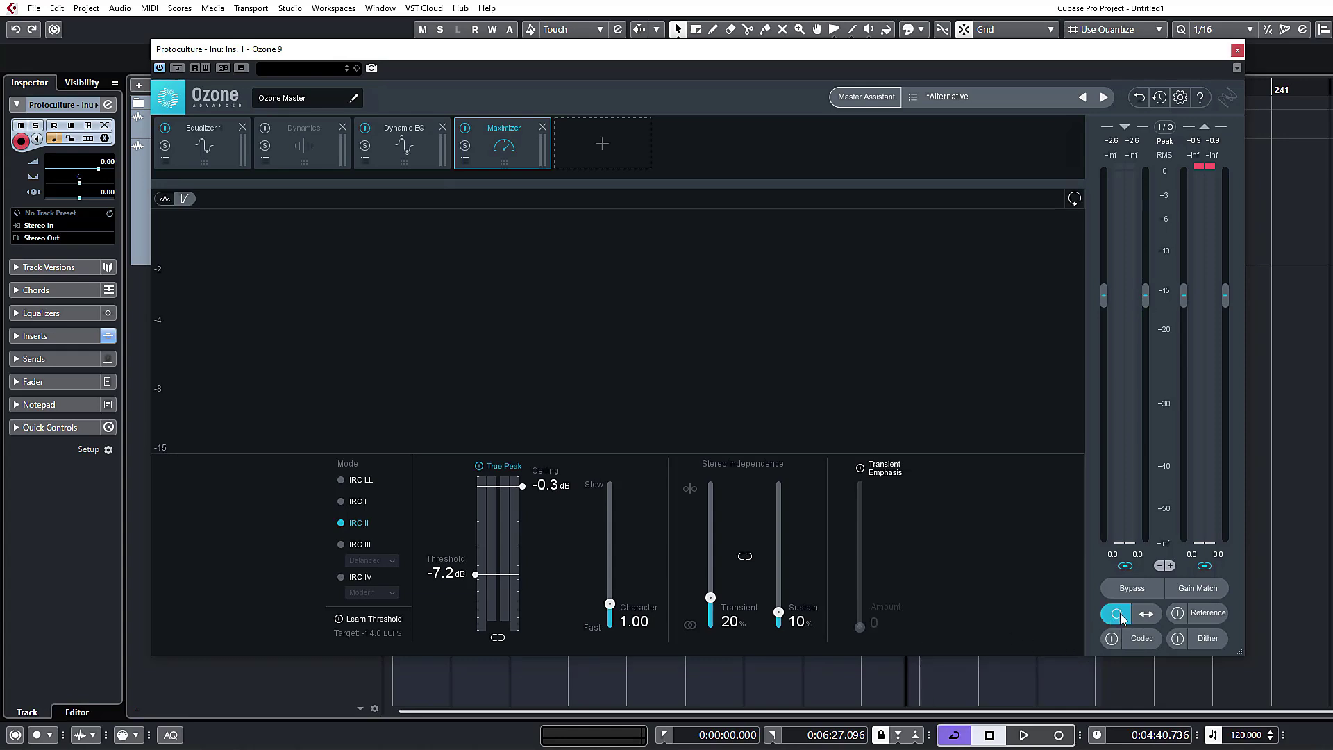
{"action": "left_click", "coordinate": [1120, 618]}
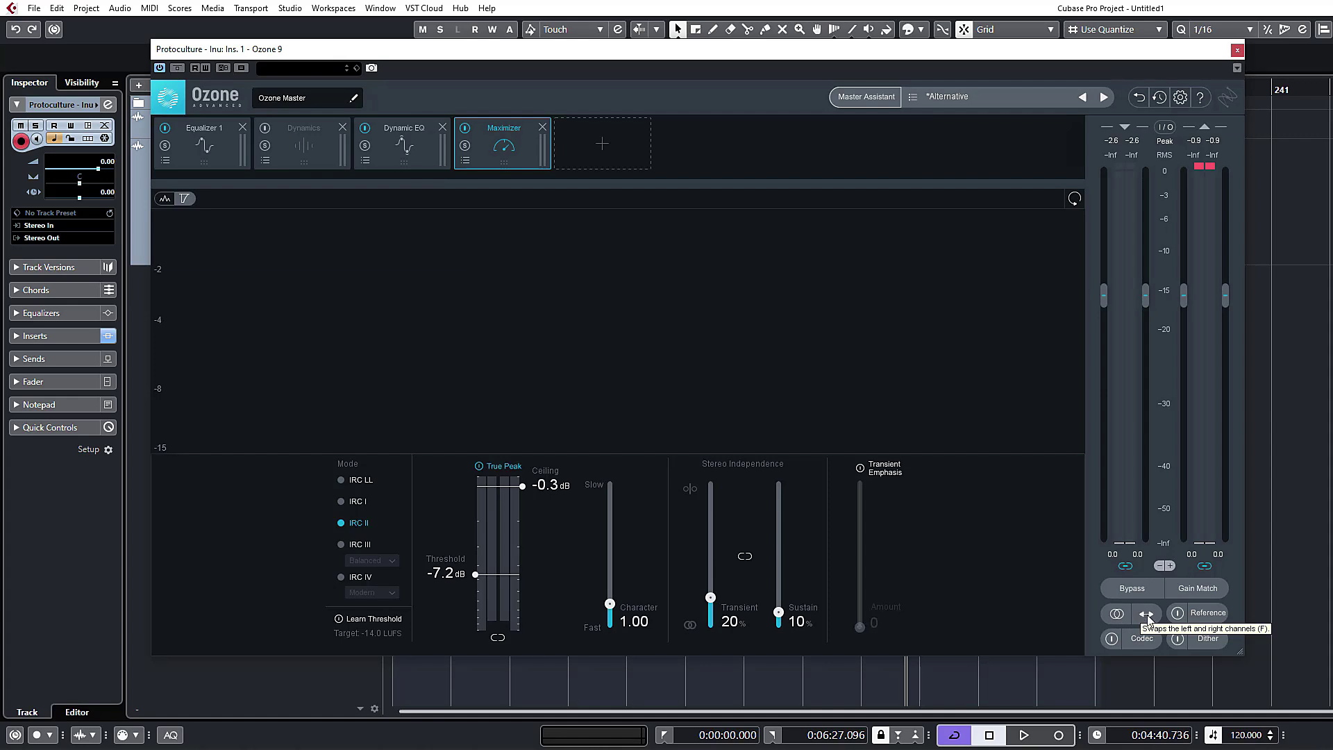
{"action": "key", "text": "space"}
{"action": "left_click", "coordinate": [1123, 619]}
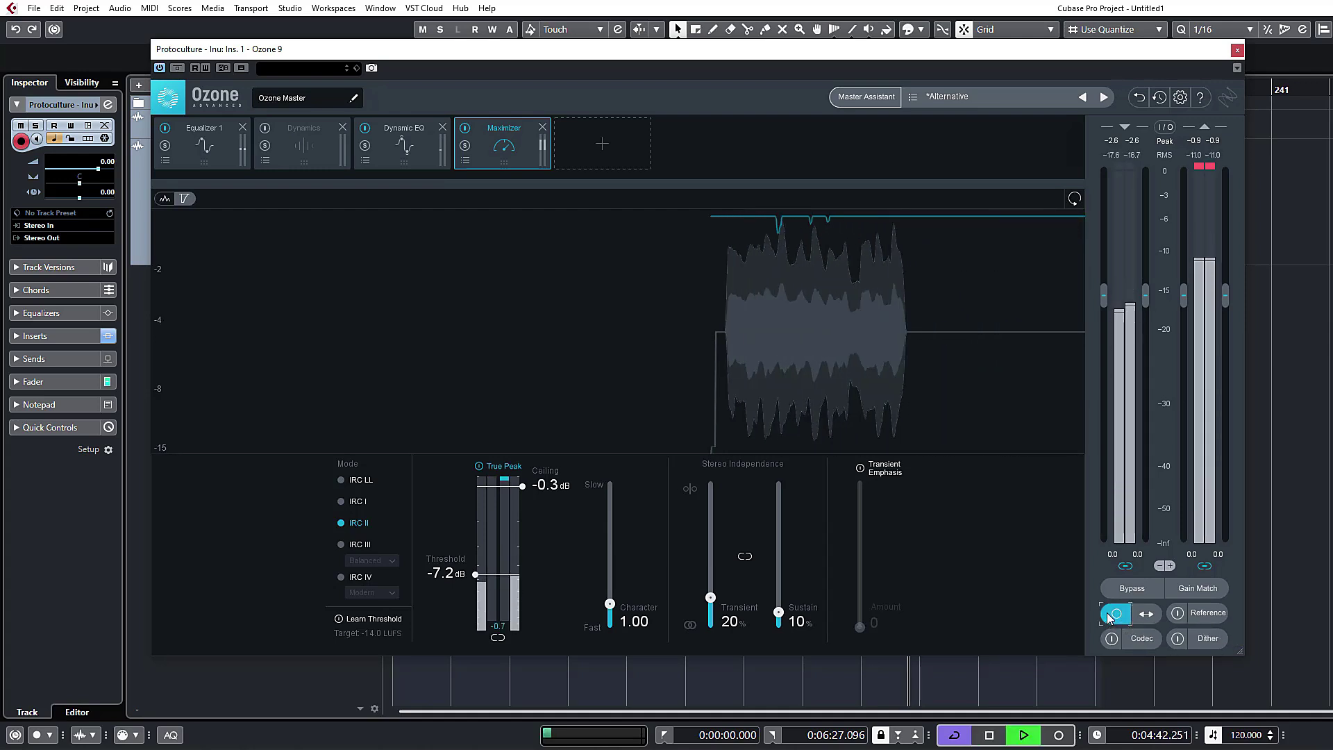
{"action": "left_click", "coordinate": [1115, 614]}
{"action": "left_click", "coordinate": [1145, 613]}
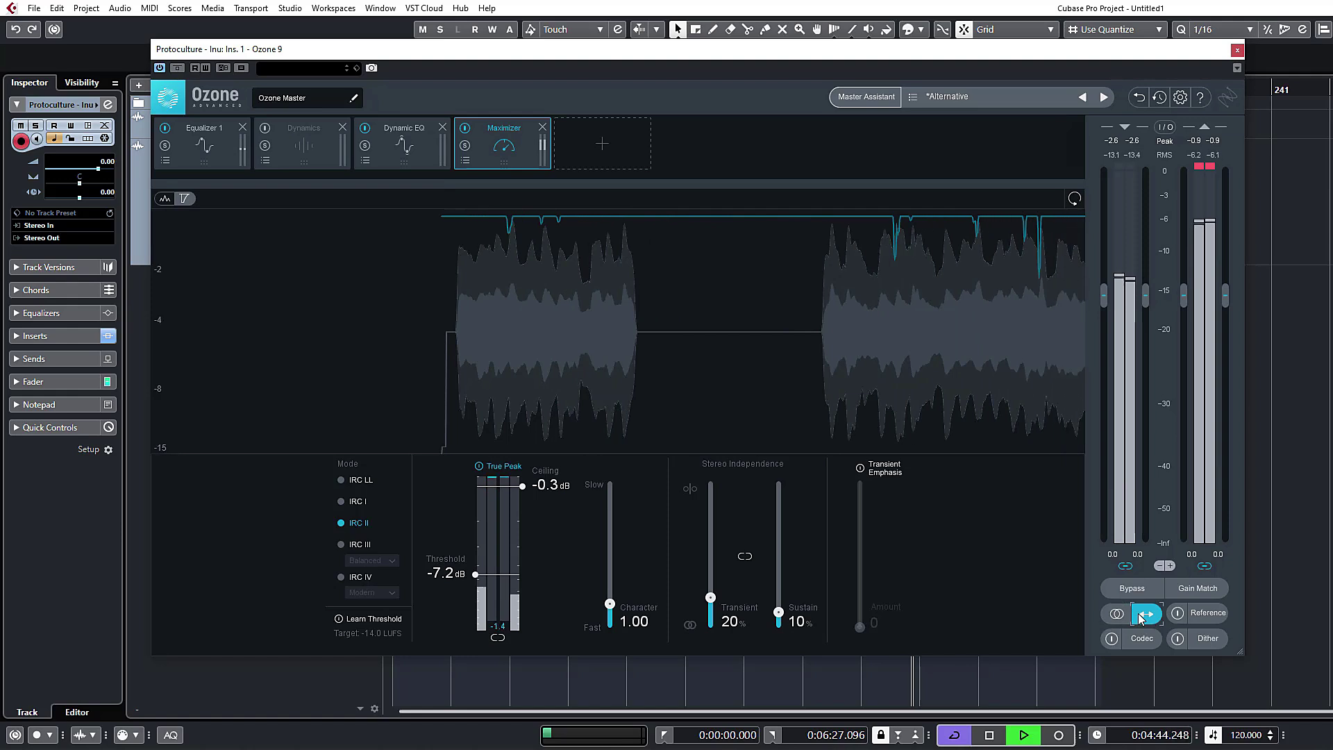
{"action": "left_click", "coordinate": [1145, 614]}
{"action": "key", "text": "space"}
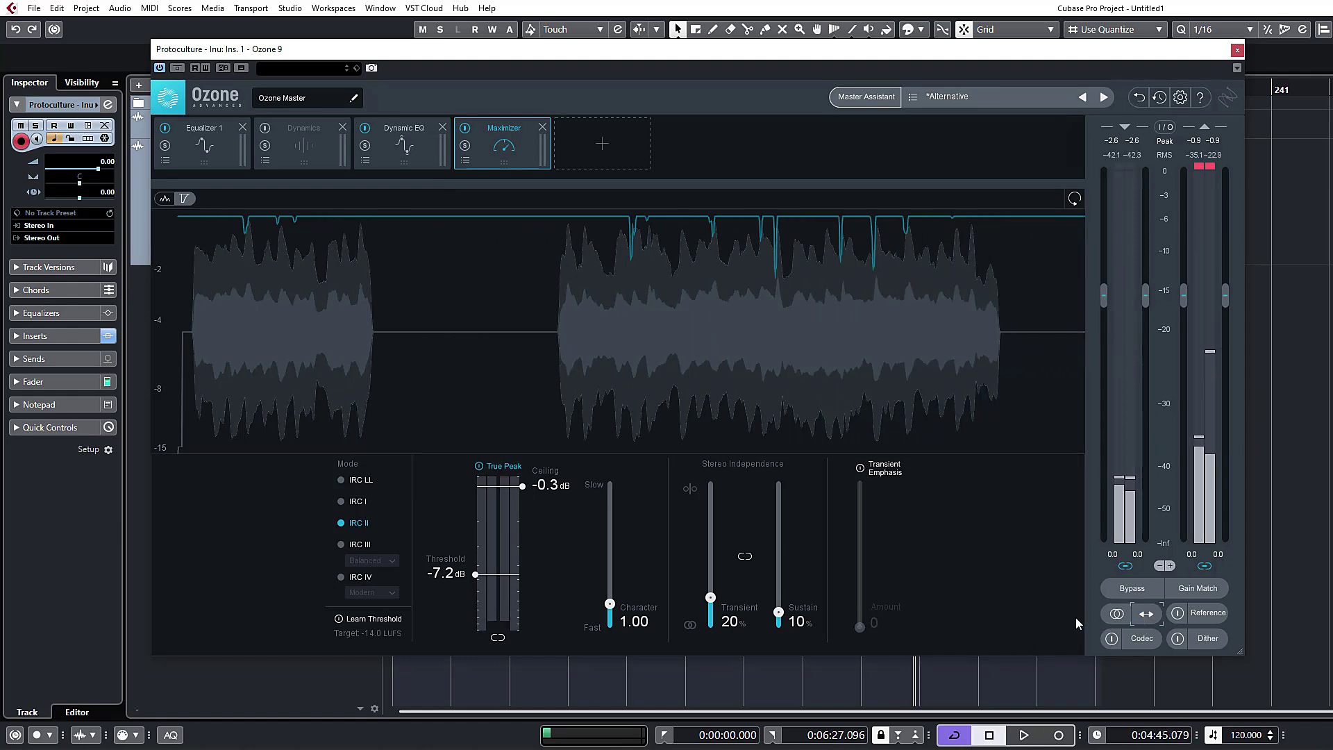